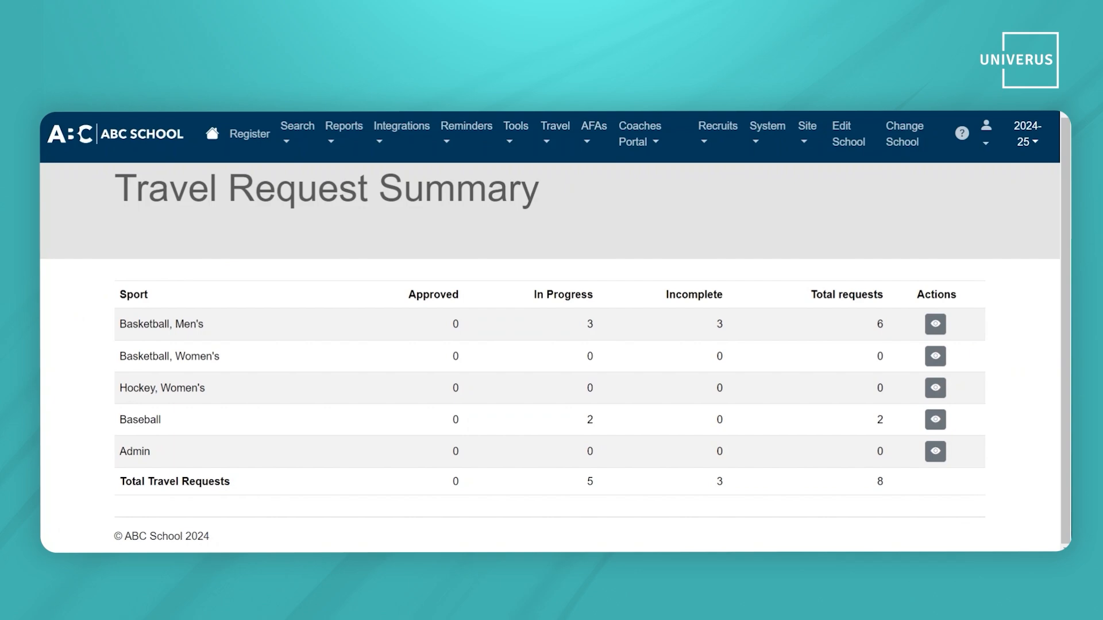
- Open the travel requests setup, examine the fields of the new travel request form, and close it without saving
scroll(109, 419, up, 1)
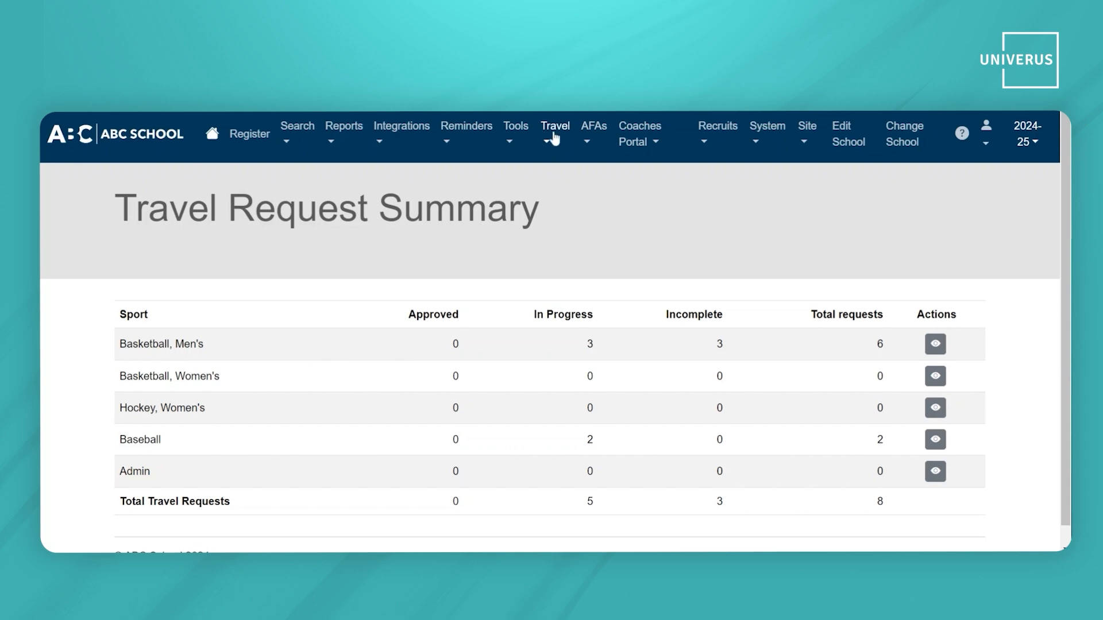
click(553, 137)
click(610, 351)
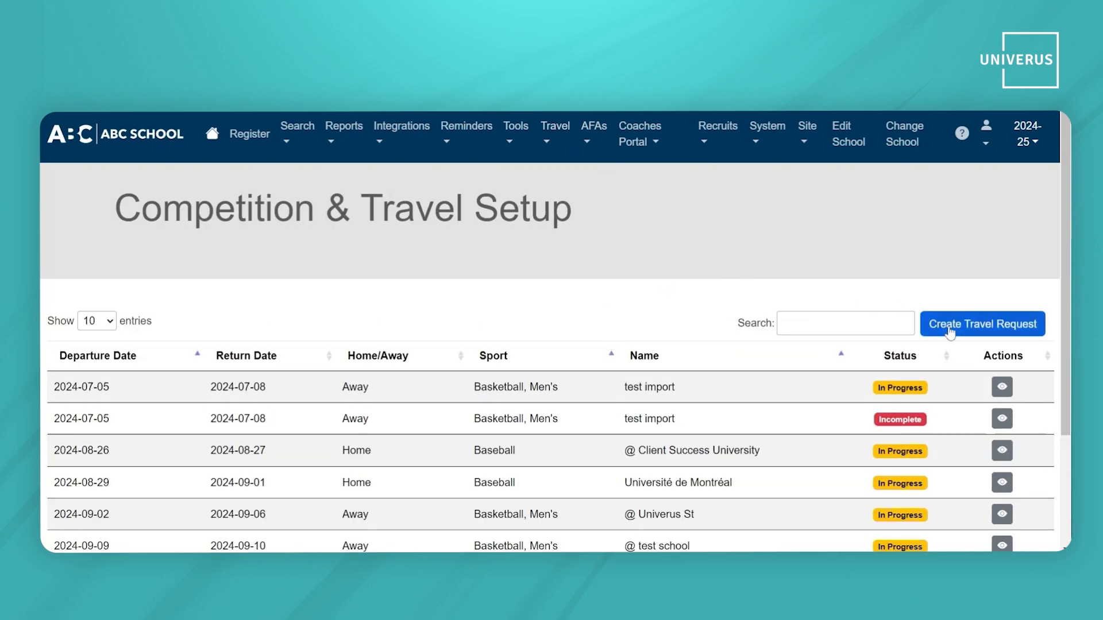
click(950, 327)
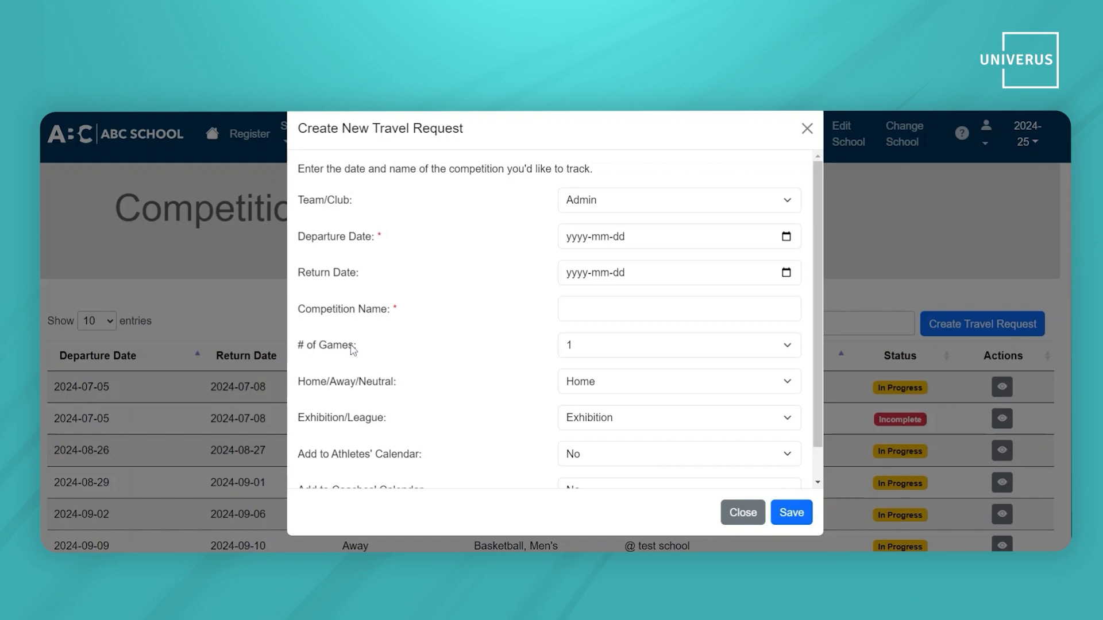
scroll(344, 351, down, 1)
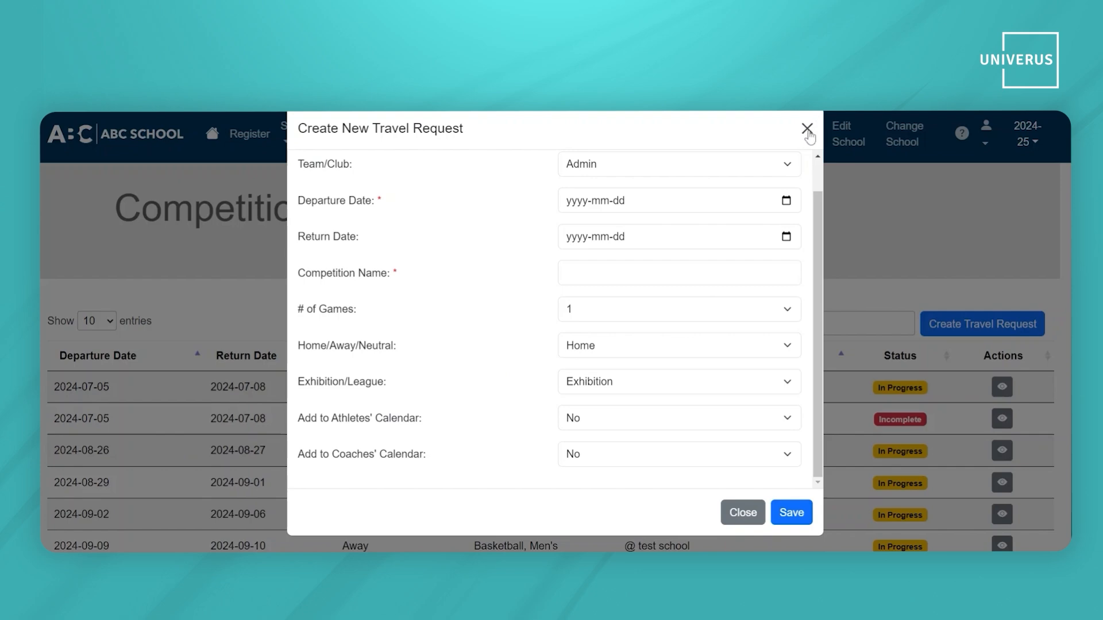
click(808, 129)
- Review the Import Travel Dates instructions and look up the sport IDs in the sports setup
click(546, 140)
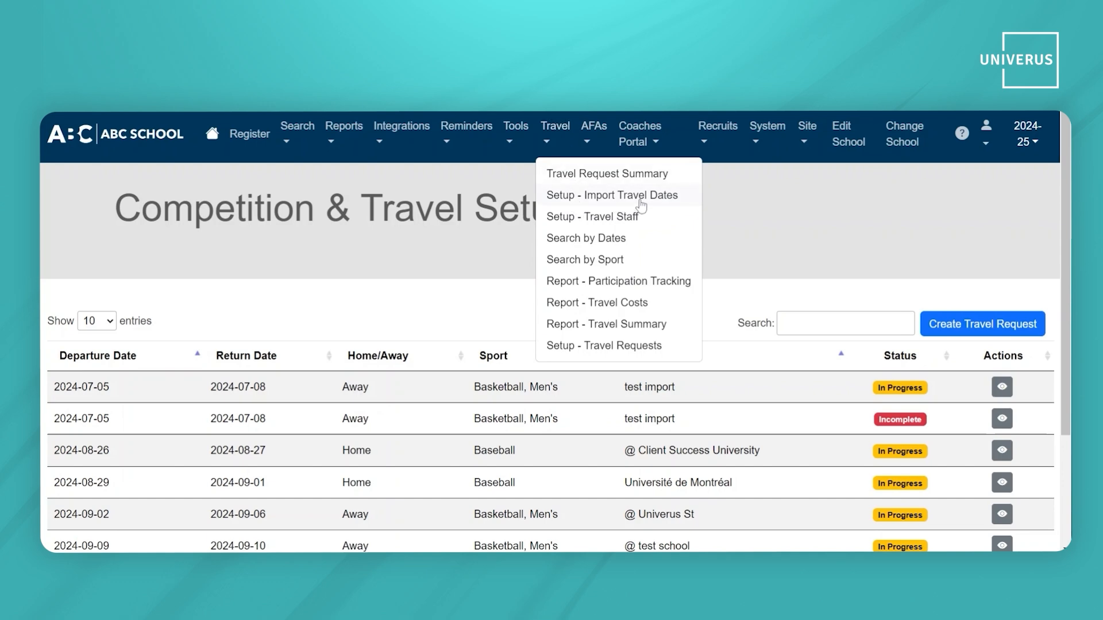
click(641, 203)
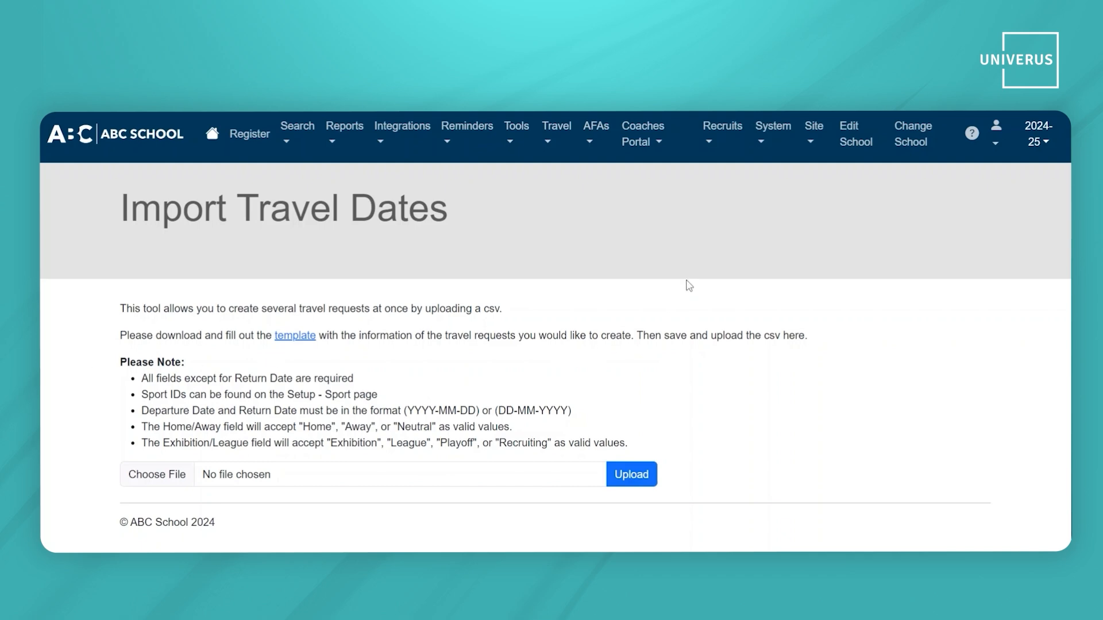
click(773, 134)
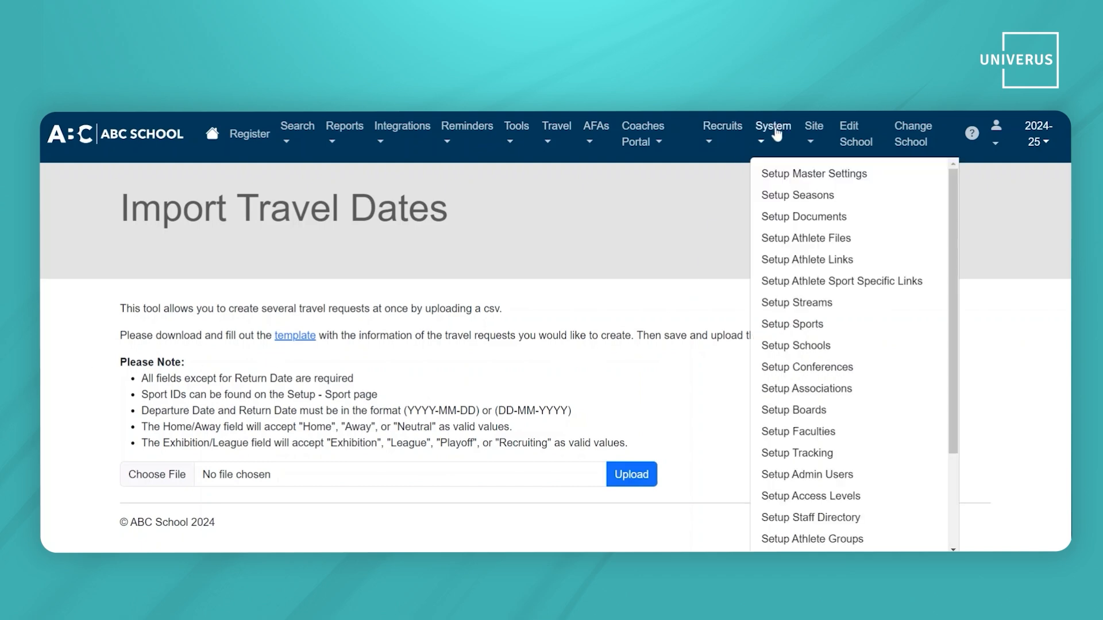
click(801, 324)
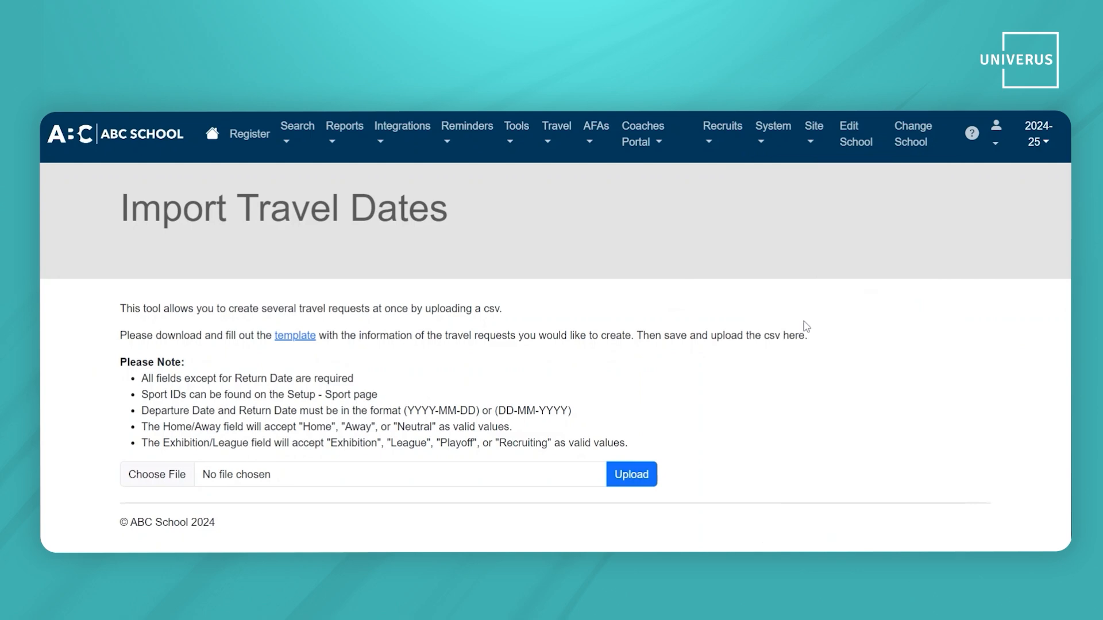
scroll(257, 305, down, 2)
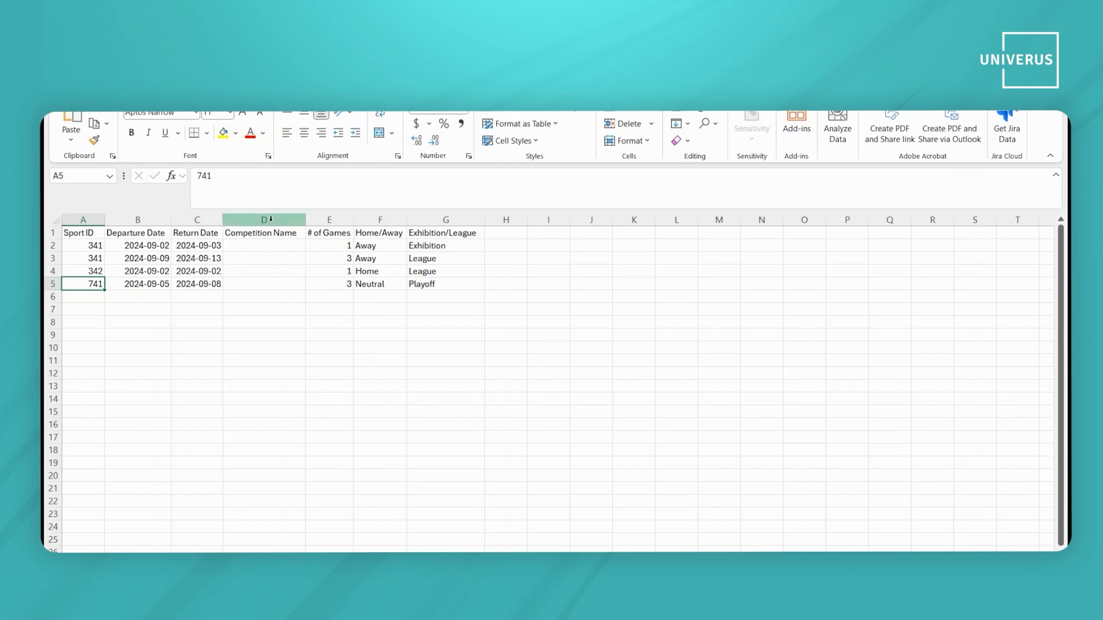
- Enter "@ Travel Demo" as the competition name in cell D2 of the import spreadsheet
click(271, 218)
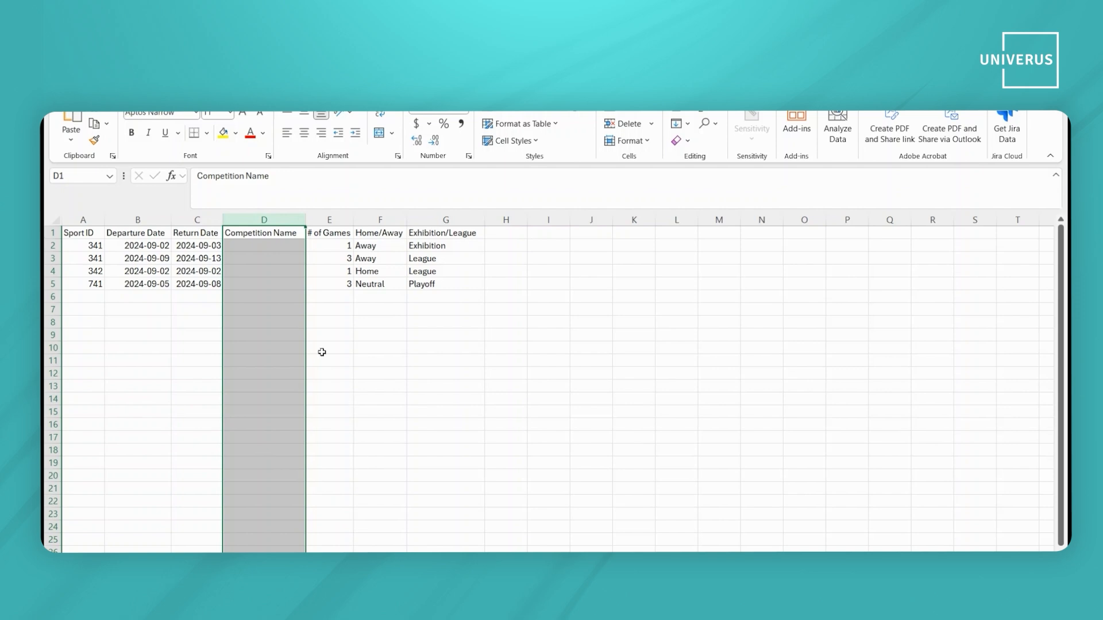
click(250, 247)
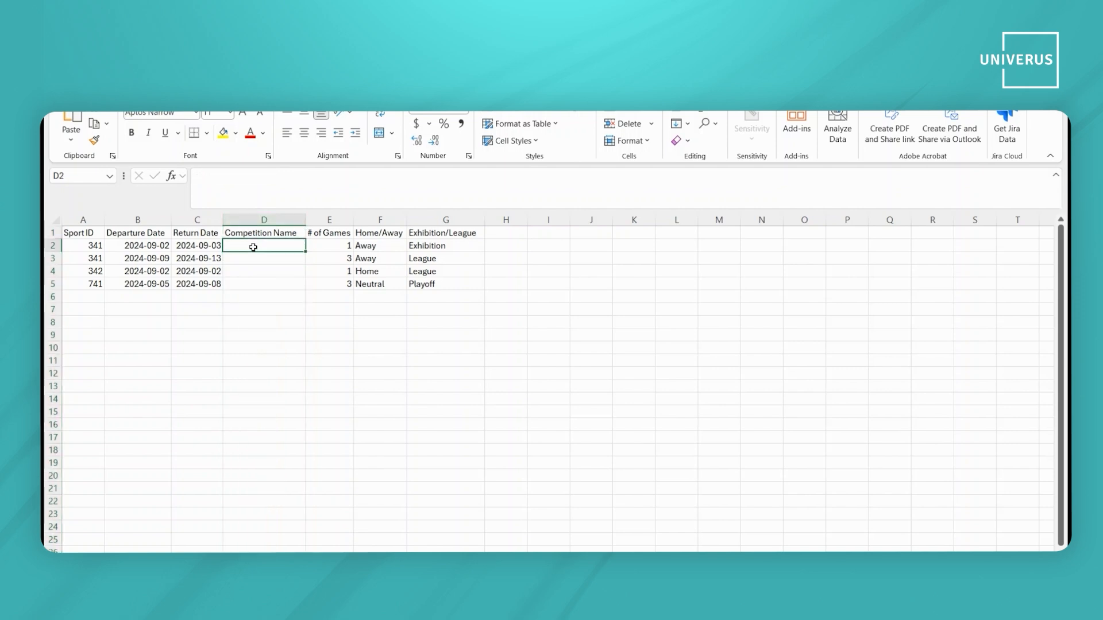
text(@ Travew)
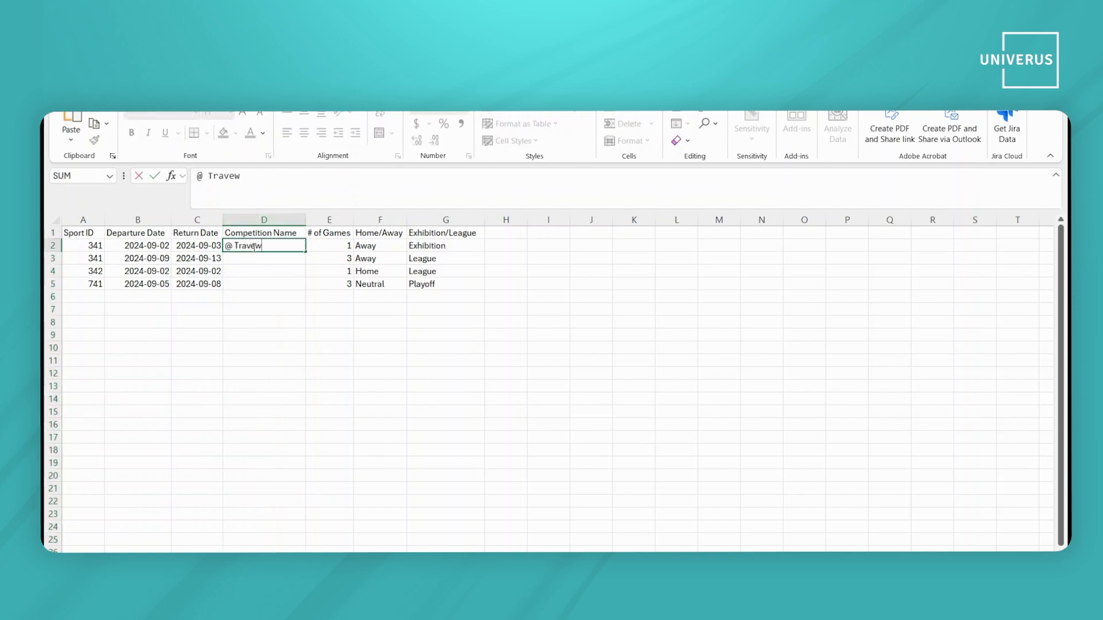
key(BackSpace)
text(l Demo)
click(252, 286)
- Fill the D2 competition name down through D5 and check the Home/Away values in the last two rows
click(301, 244)
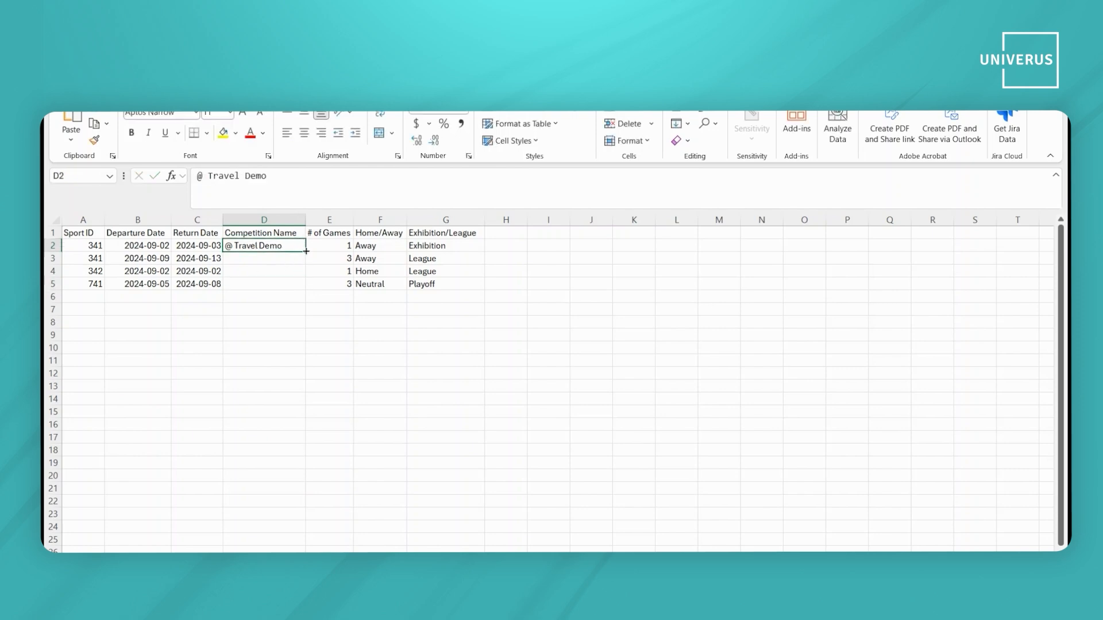
drag(307, 254, 306, 290)
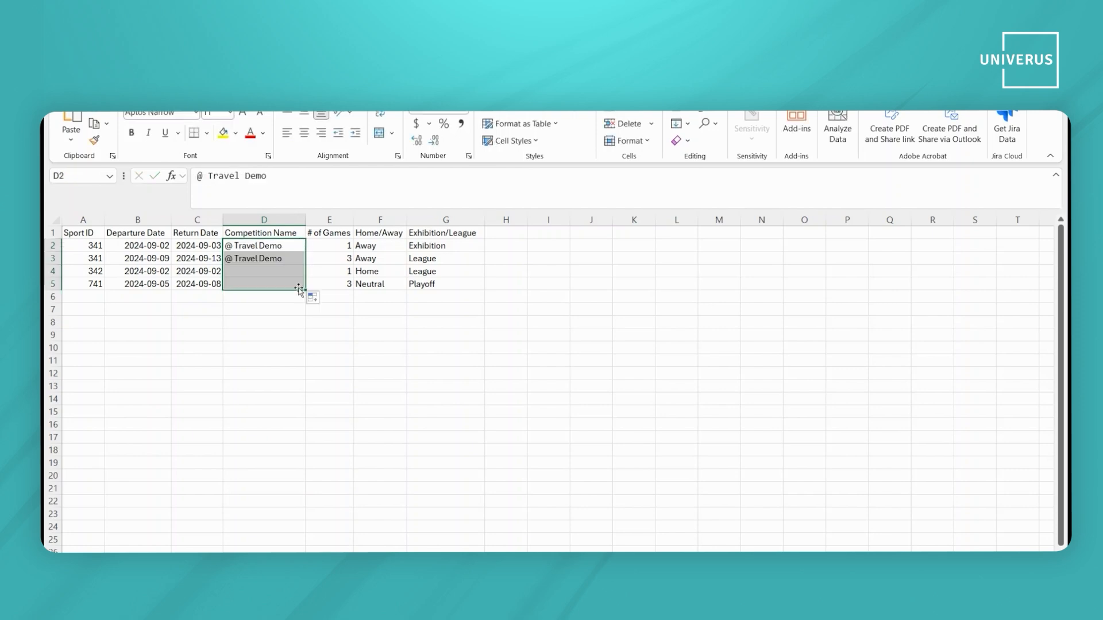
click(310, 348)
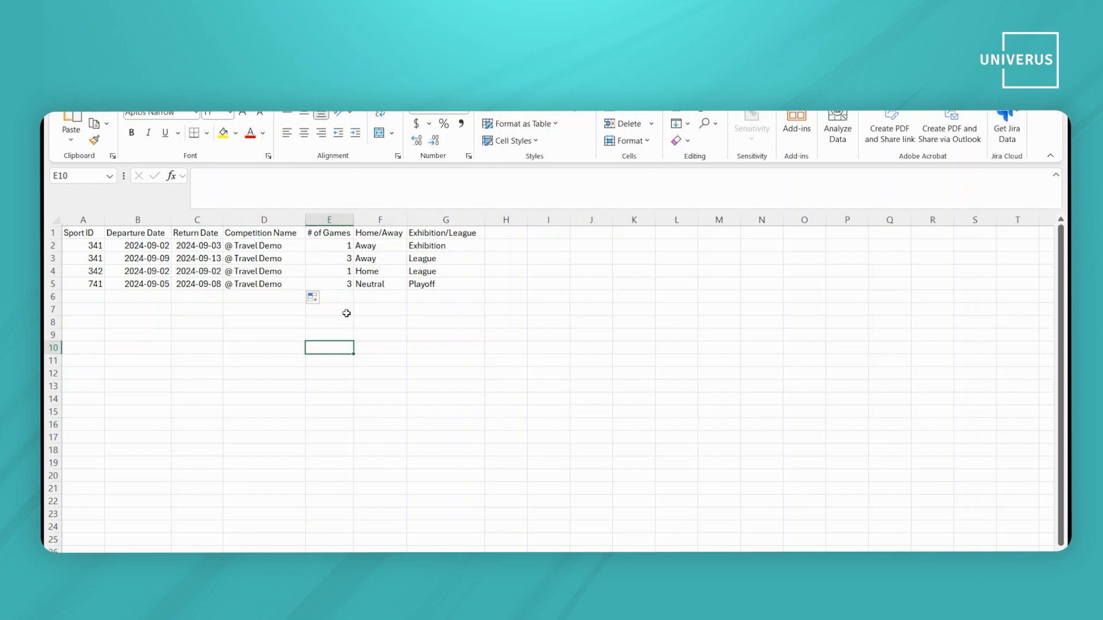
click(390, 274)
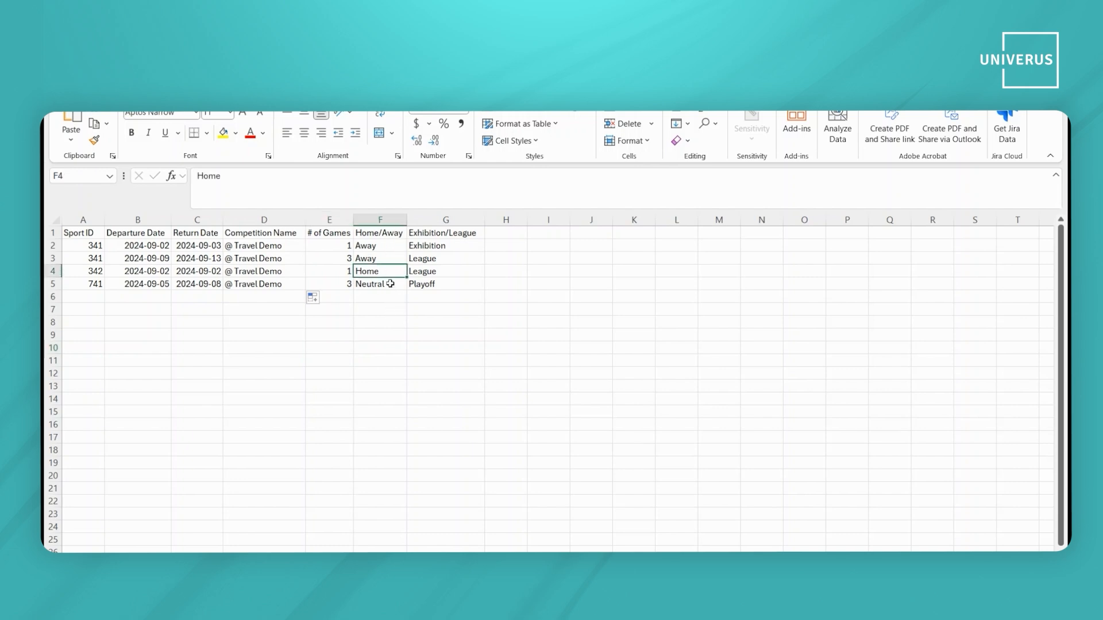
click(390, 284)
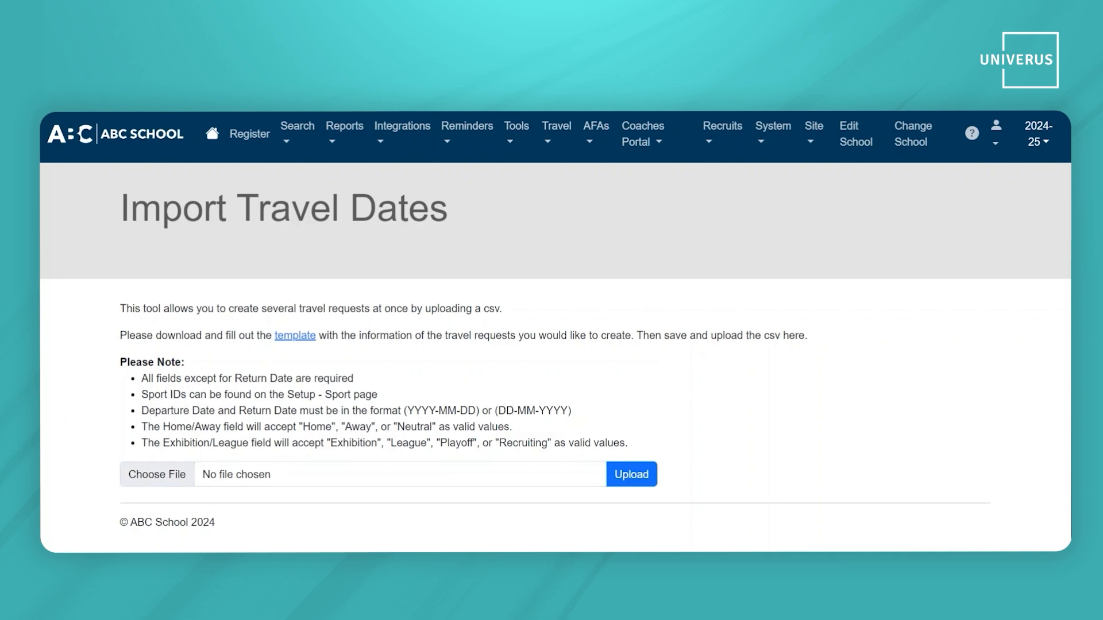
- Choose travel_import_template (8).csv as the travel dates import file and upload it
click(627, 424)
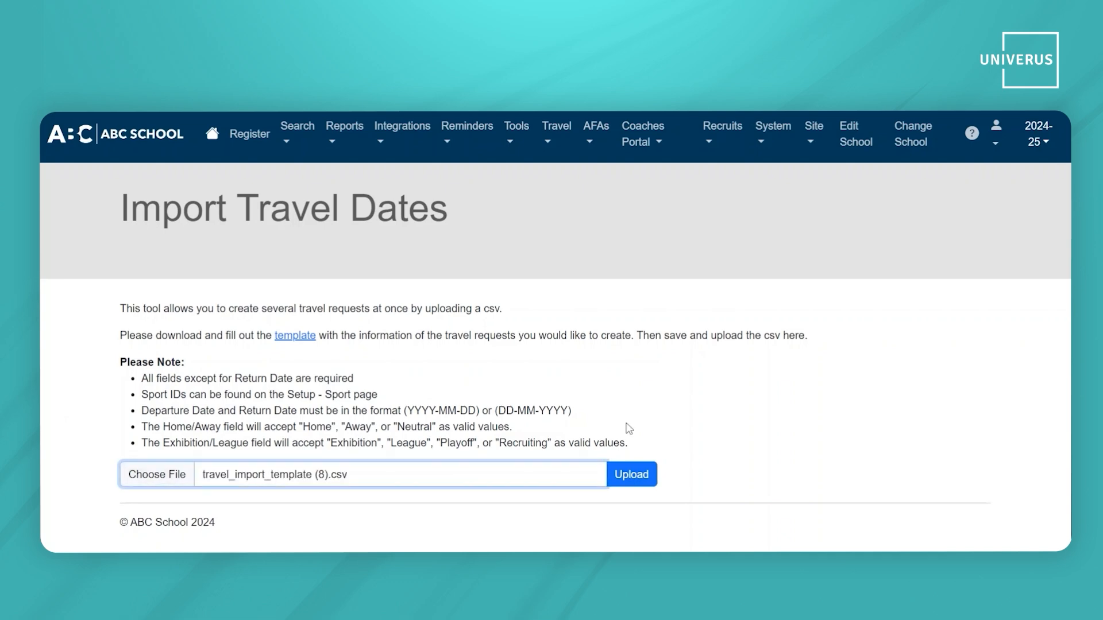
click(642, 479)
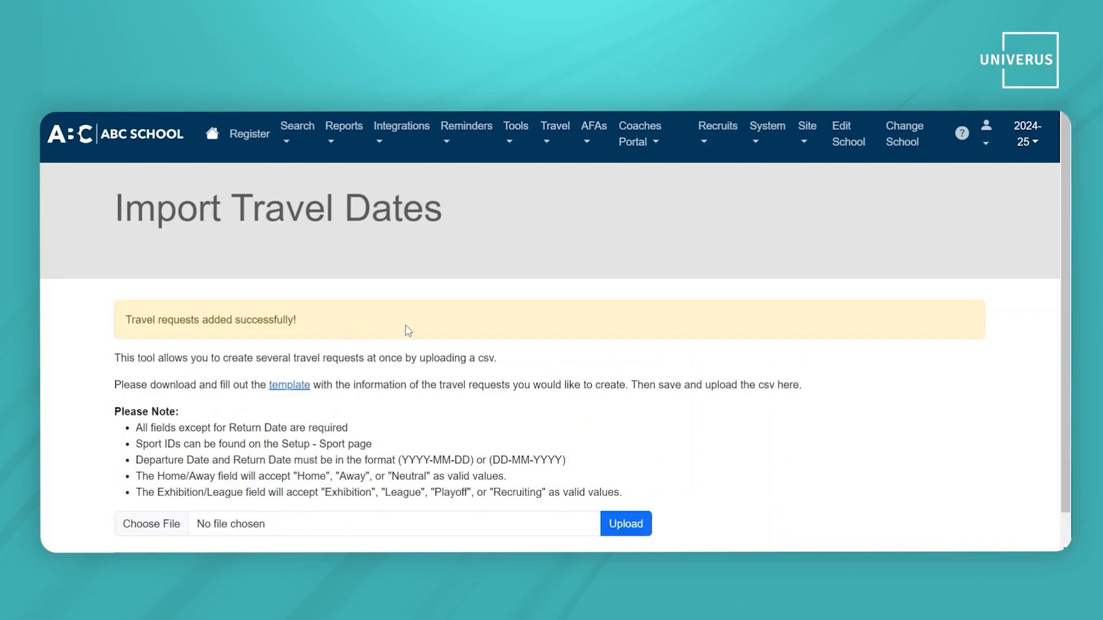
- Search travel requests by sport for Basketball, Men's and locate the imported @ travel demo requests in the list
click(561, 139)
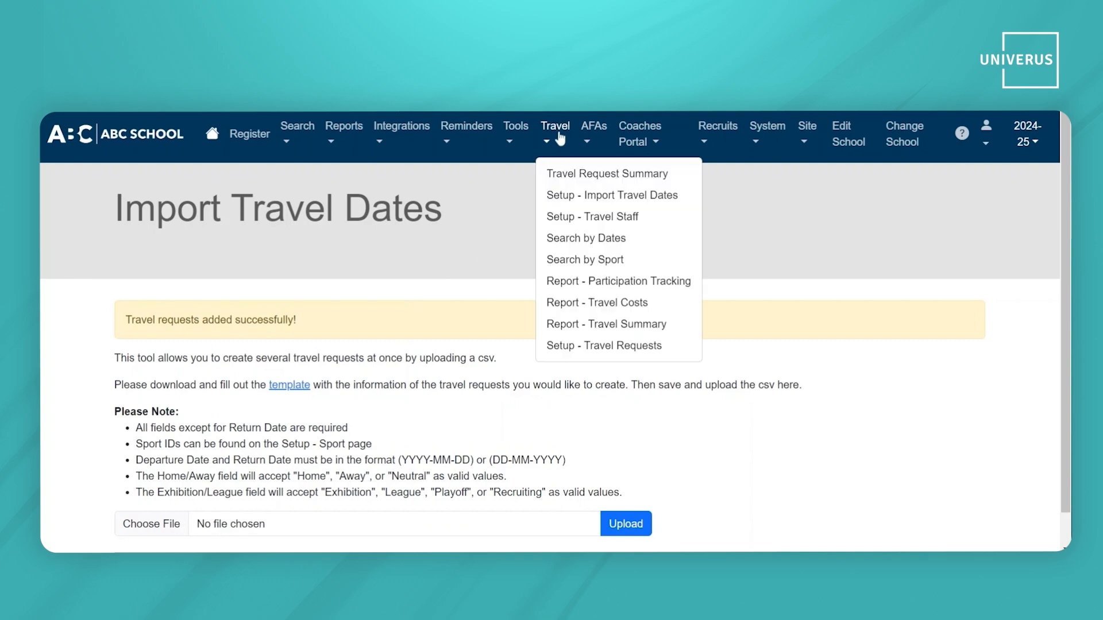
click(580, 261)
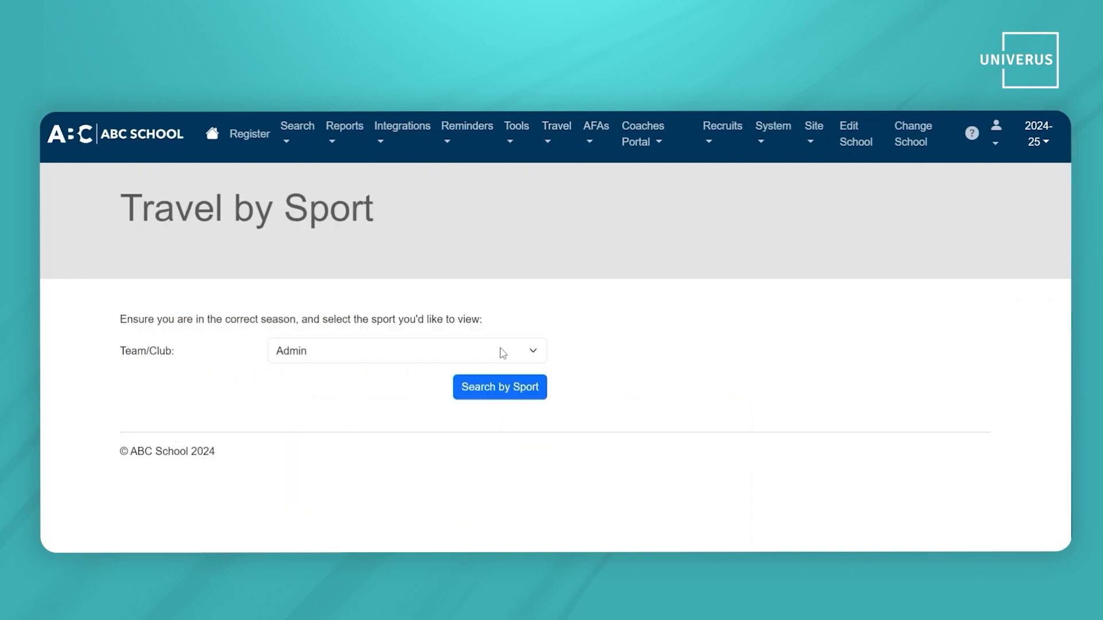
click(503, 352)
click(469, 369)
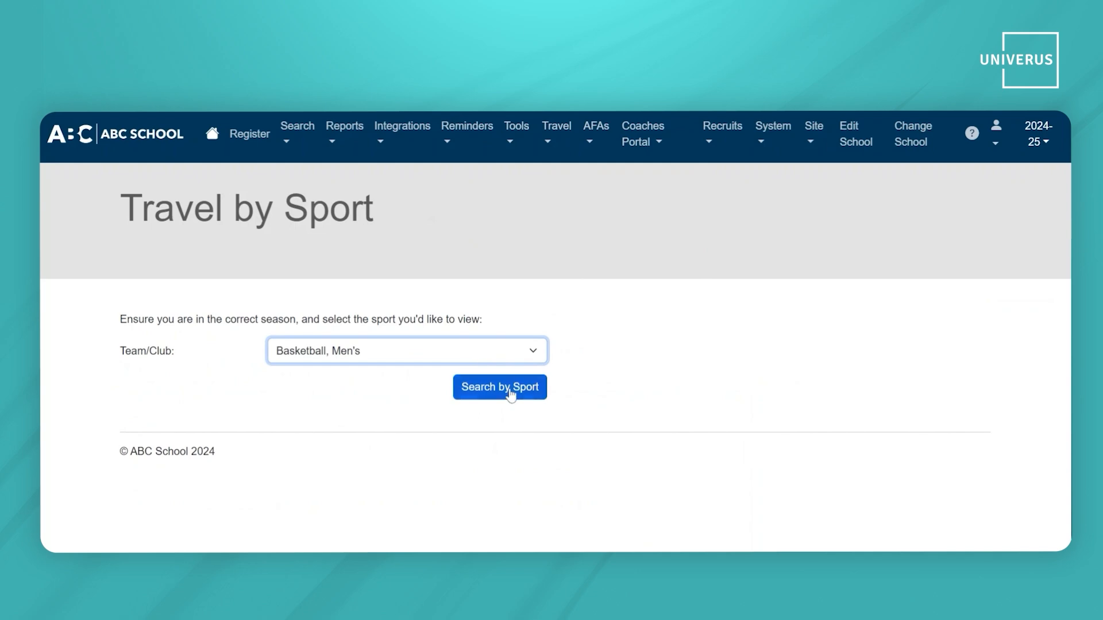
click(511, 388)
scroll(517, 385, down, 4)
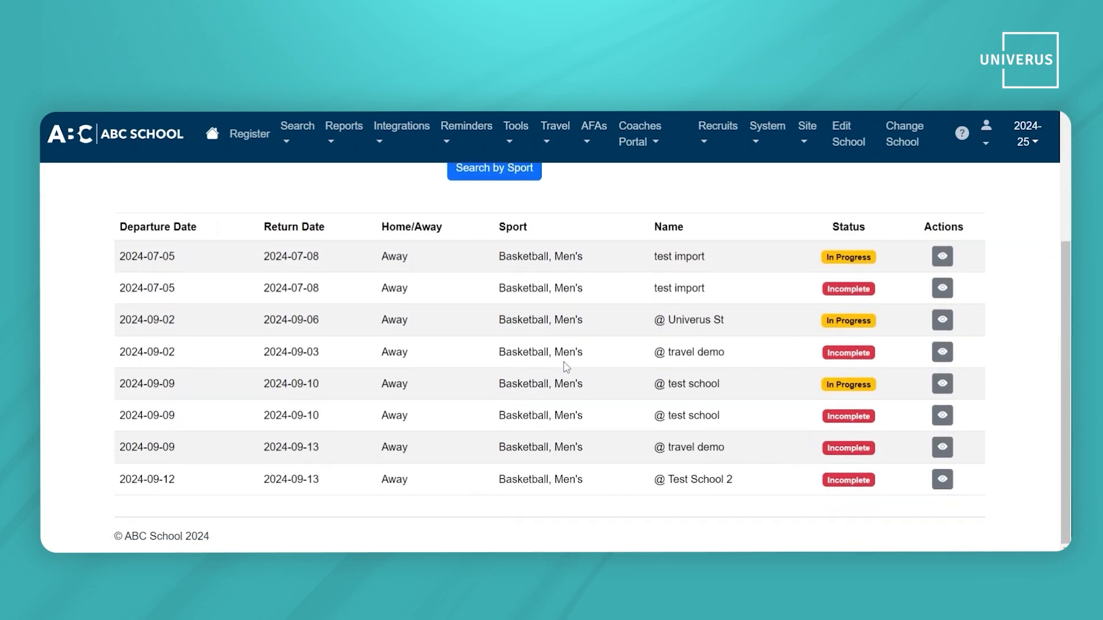
triple_click(696, 448)
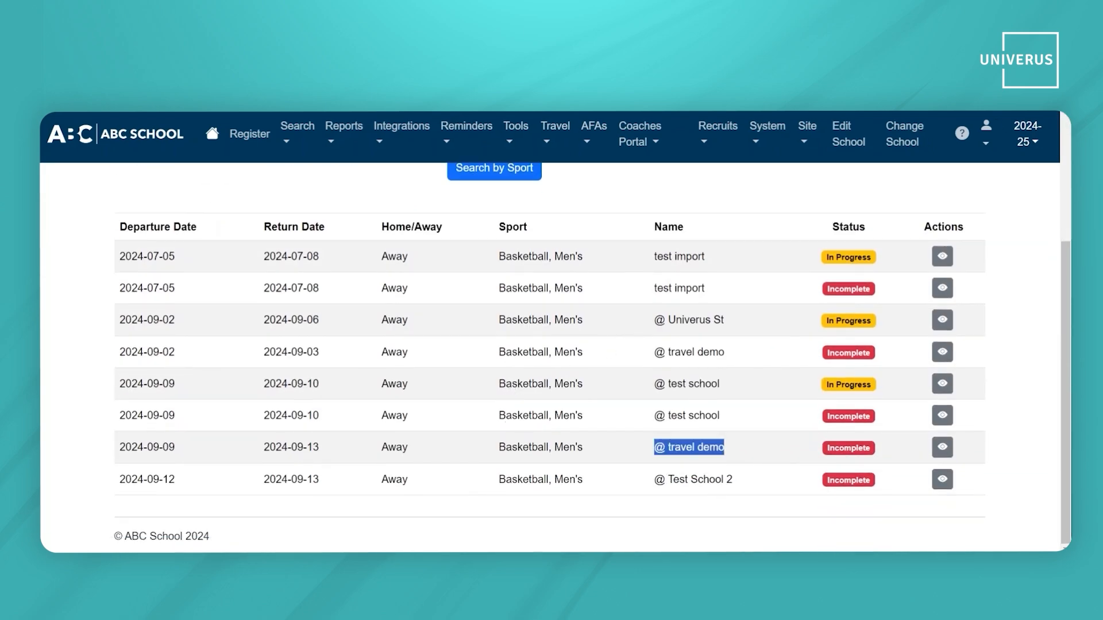
triple_click(681, 416)
click(679, 465)
scroll(679, 465, up, 1)
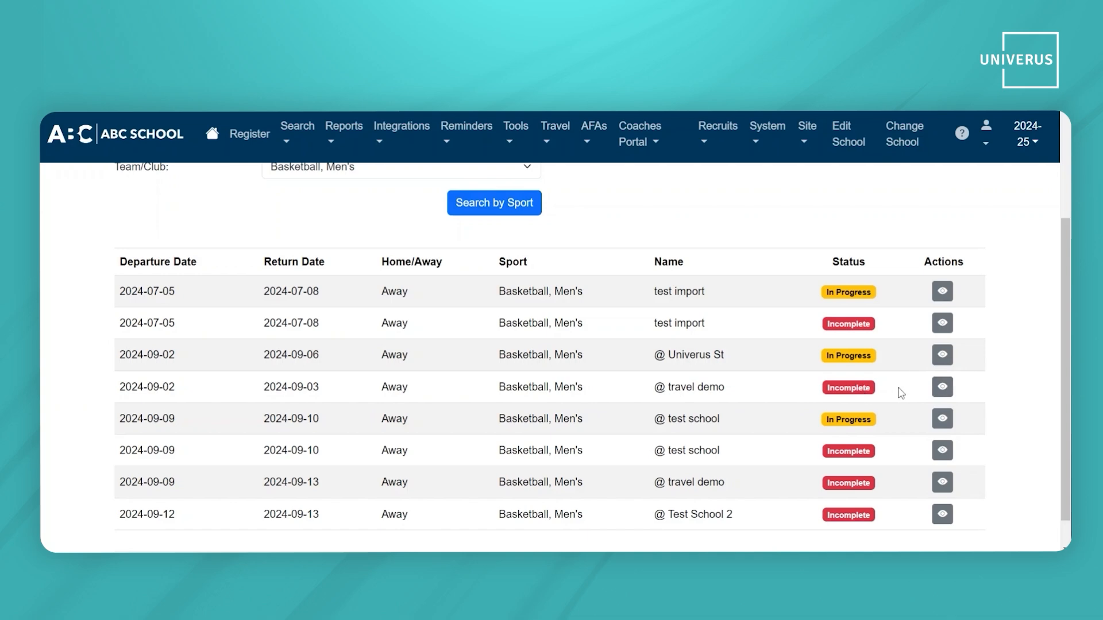
- Open the @ travel demo competition departing 2024-09-02 and bring up its trip detailed request form
click(943, 389)
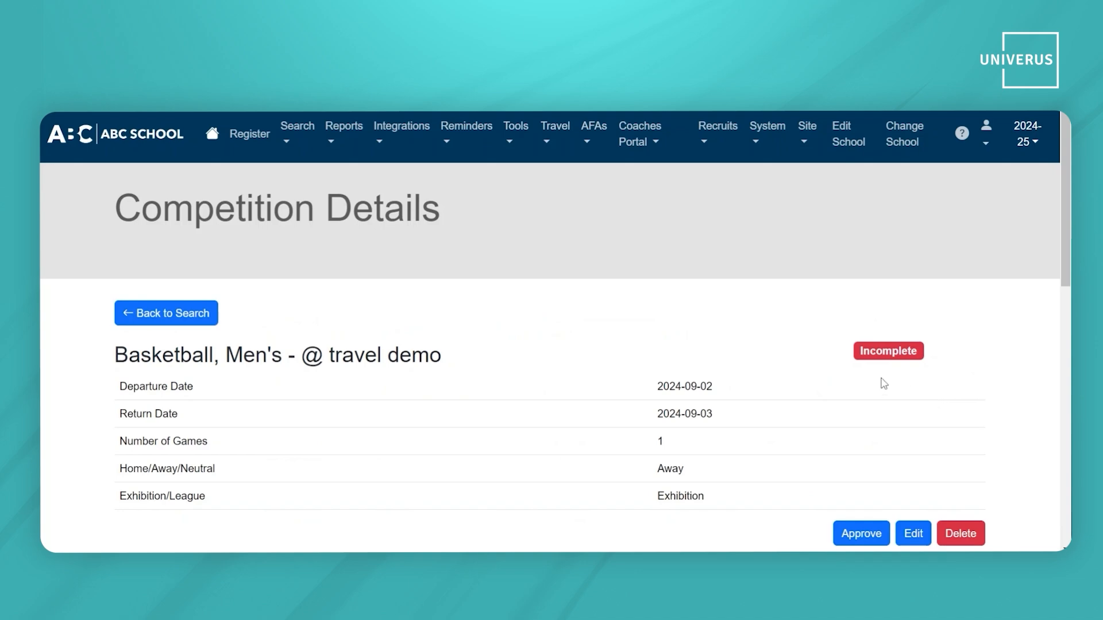
scroll(883, 382, down, 4)
scroll(882, 380, down, 1)
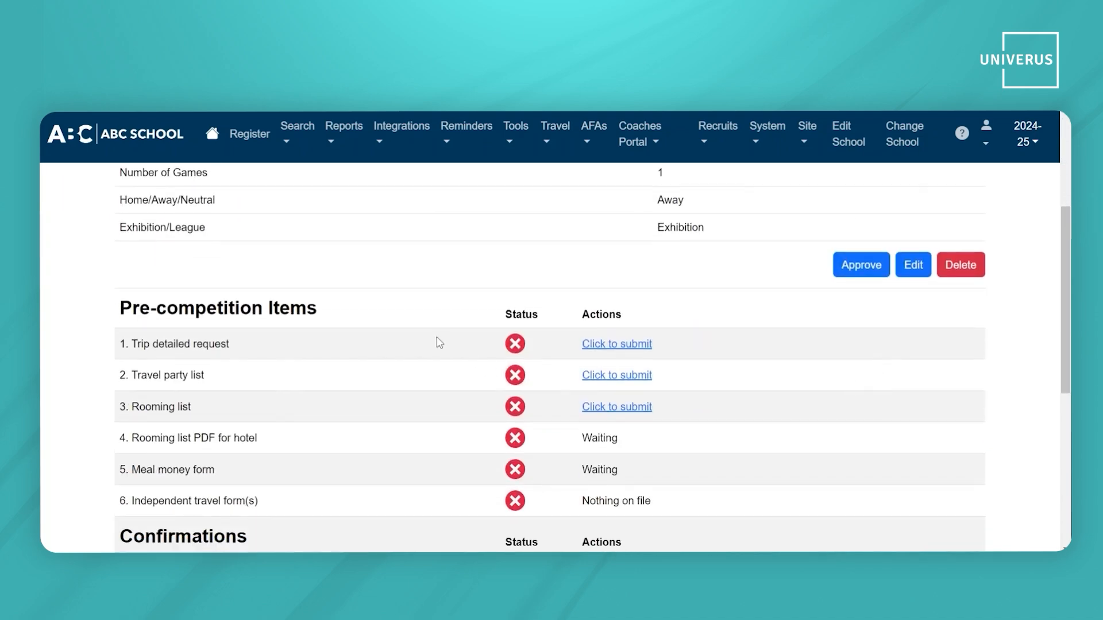
click(629, 344)
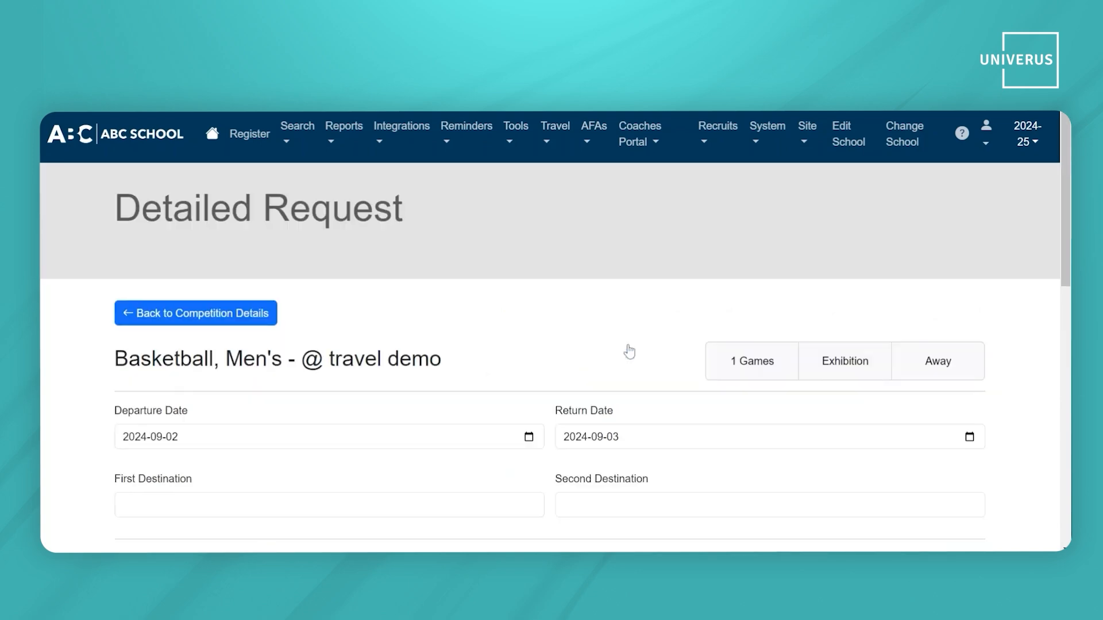
scroll(628, 347, down, 1)
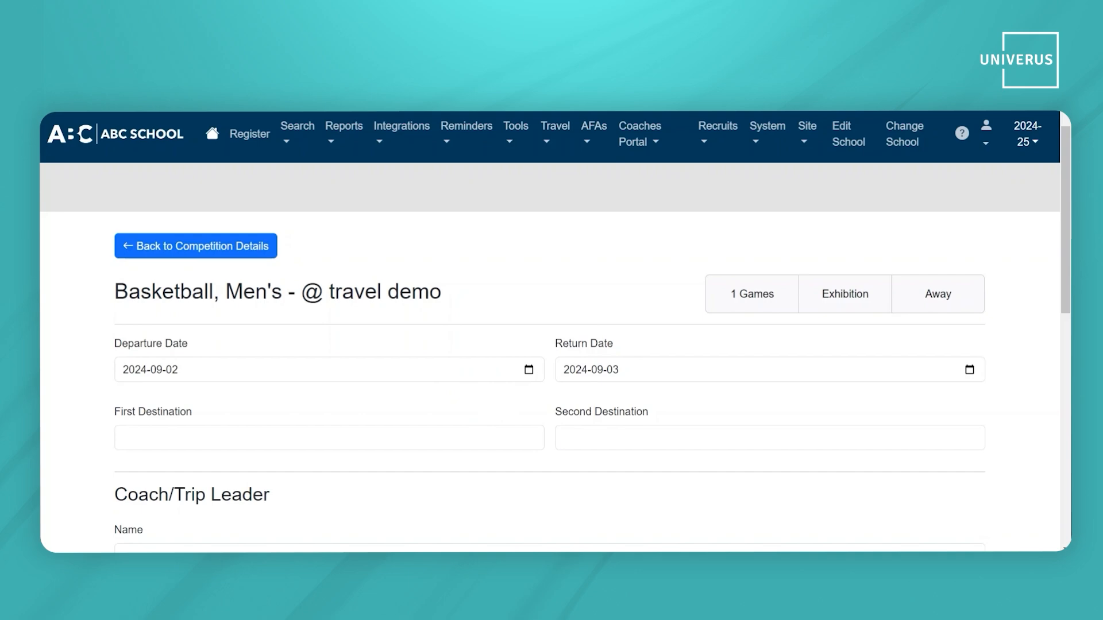
scroll(549, 356, down, 2)
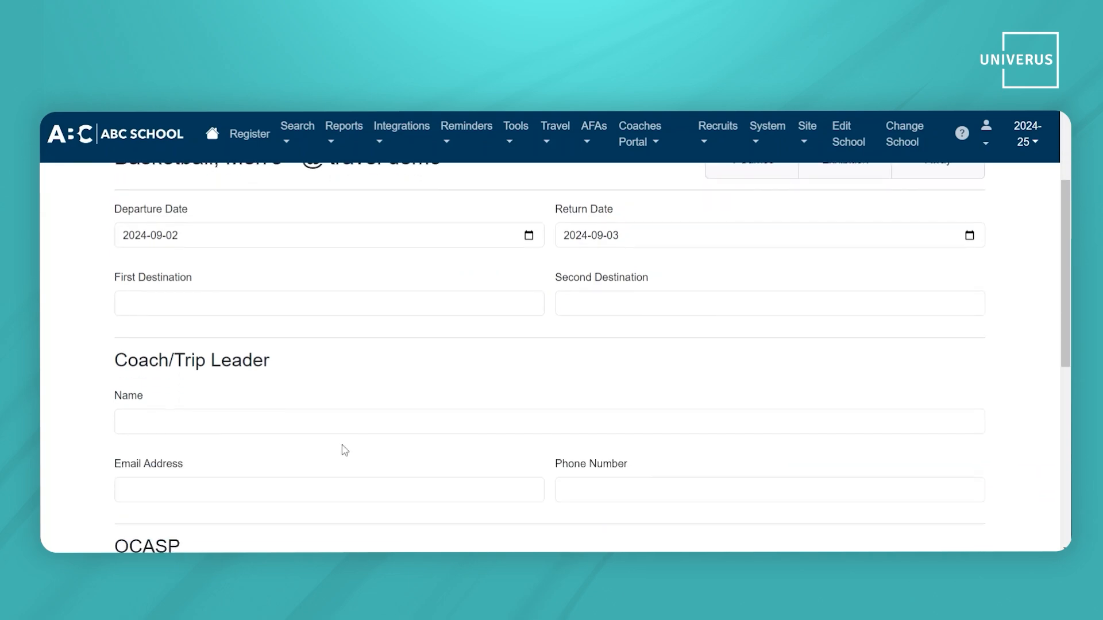
scroll(343, 450, up, 1)
scroll(343, 450, down, 3)
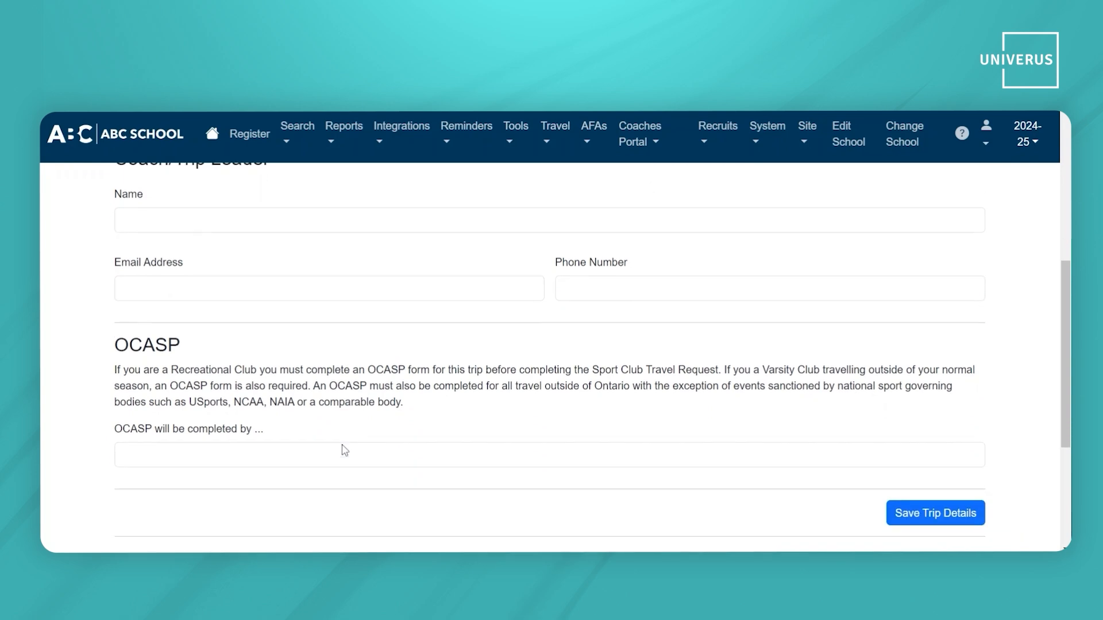
scroll(245, 416, down, 4)
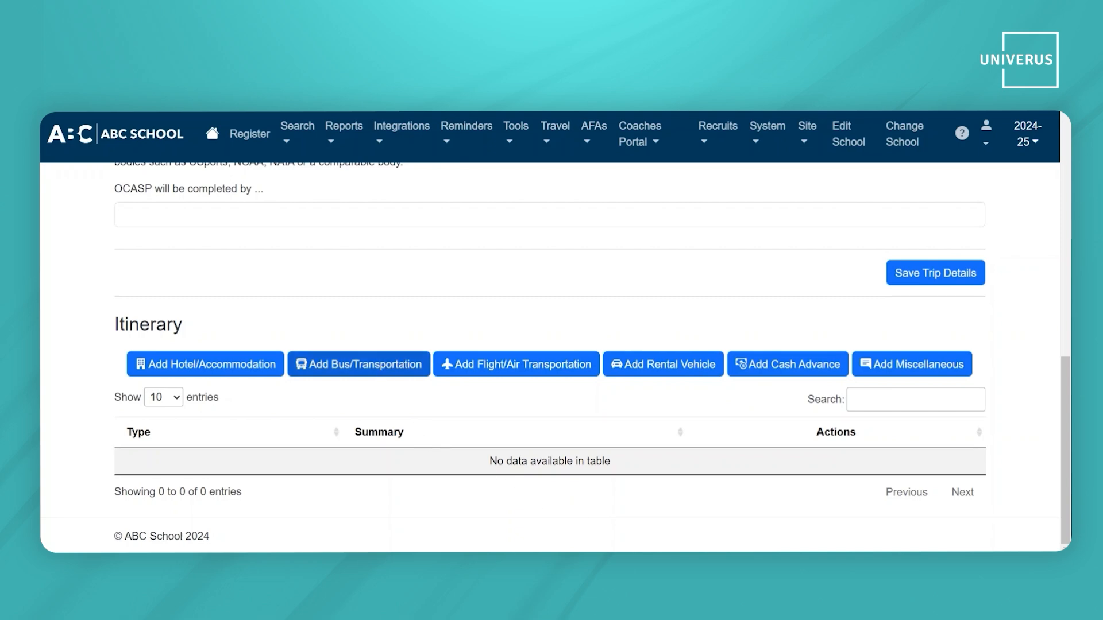
click(386, 368)
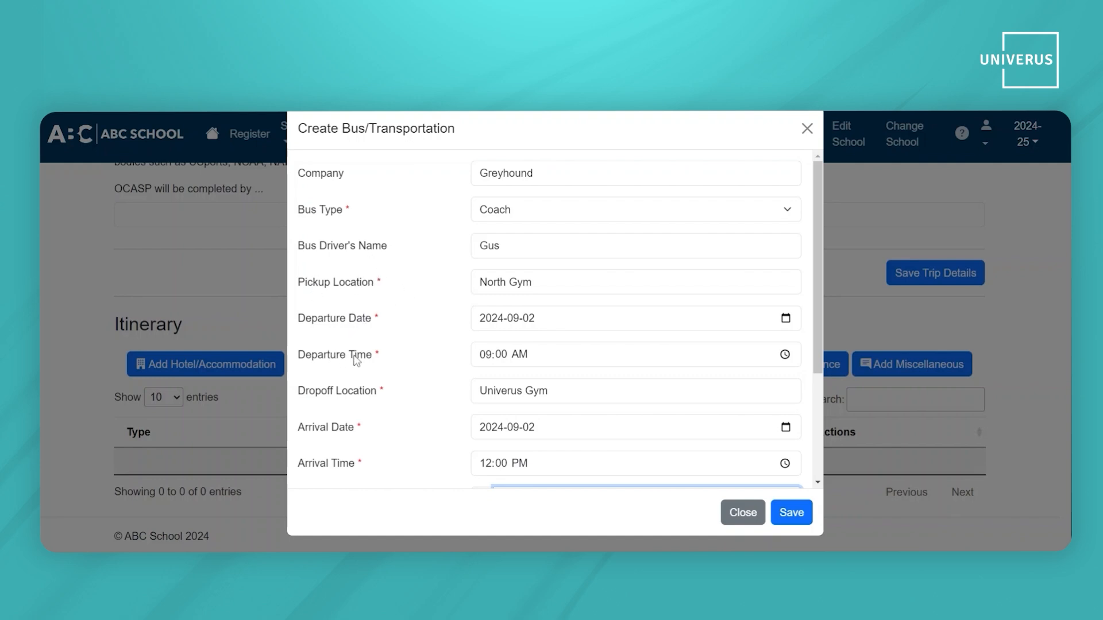
scroll(356, 360, down, 1)
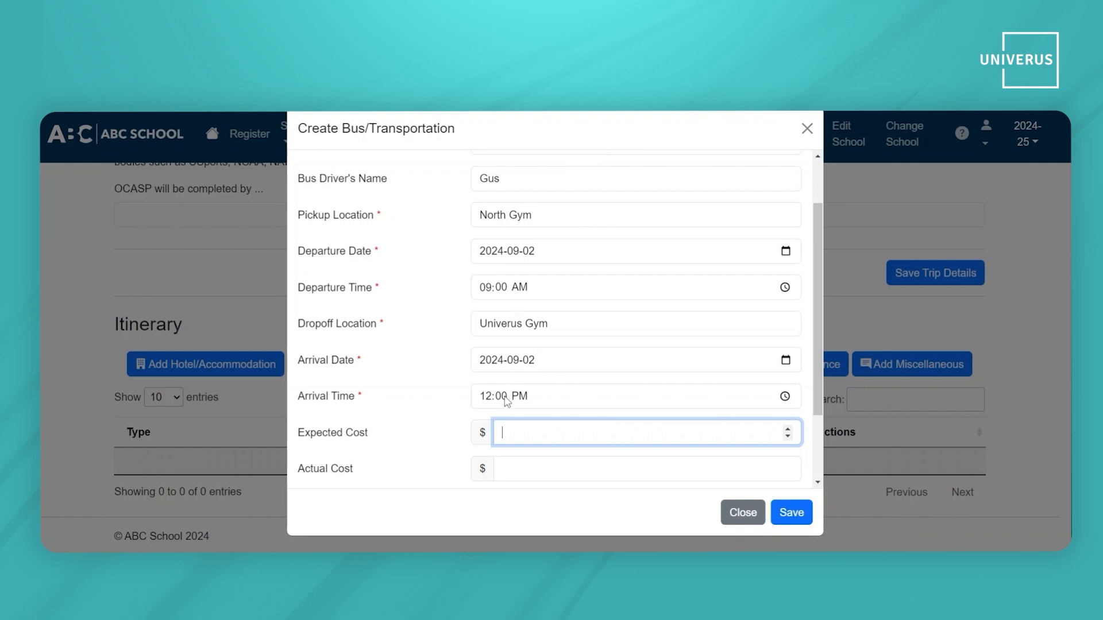
scroll(509, 401, down, 2)
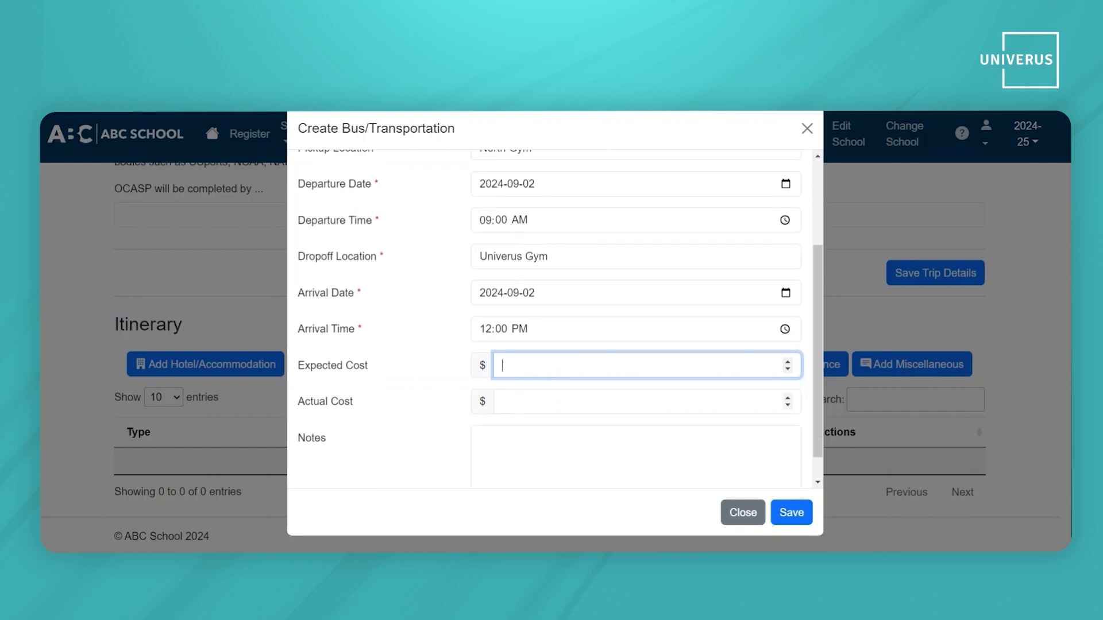
scroll(401, 362, down, 1)
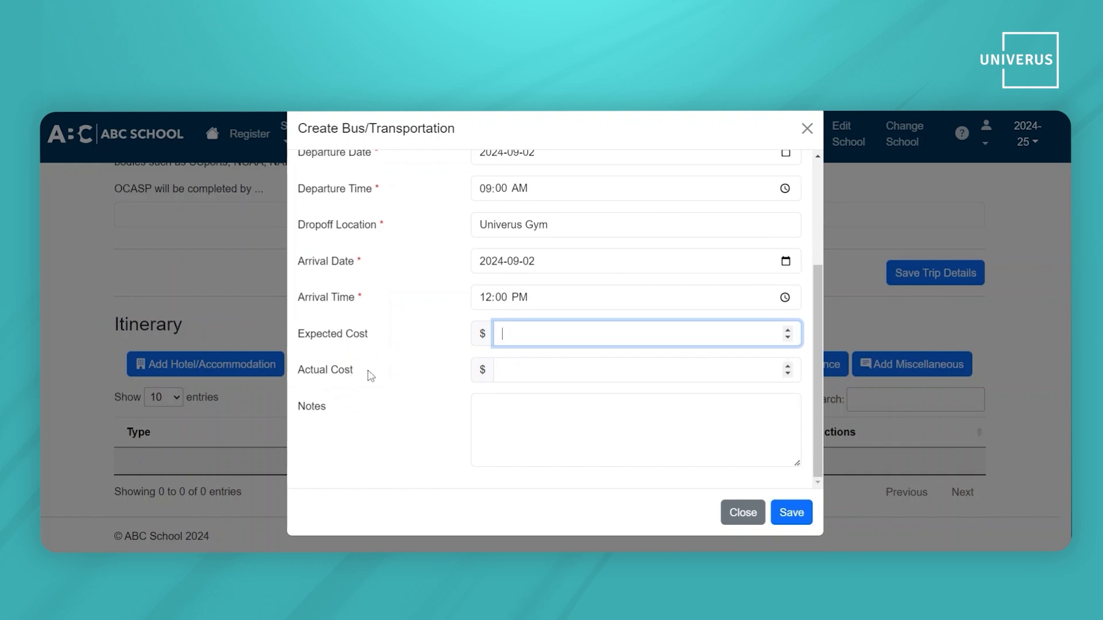
- Set the bus trip's expected cost to $2000 and actual cost to $2300, leave the notes empty and save the entry
text(2000)
click(513, 371)
text(2300)
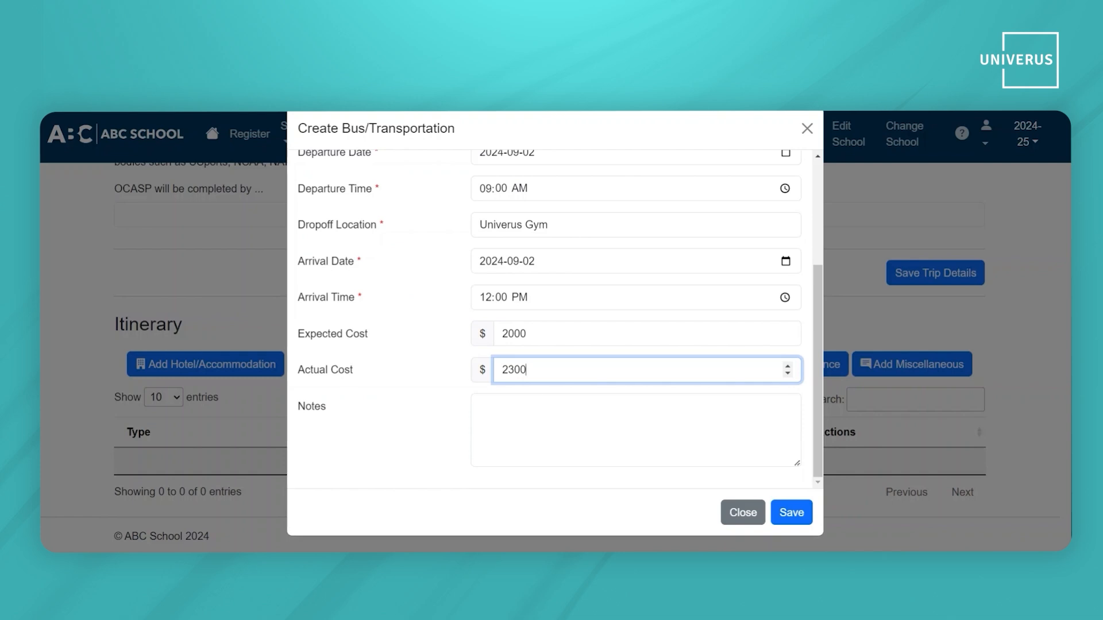
key(Tab)
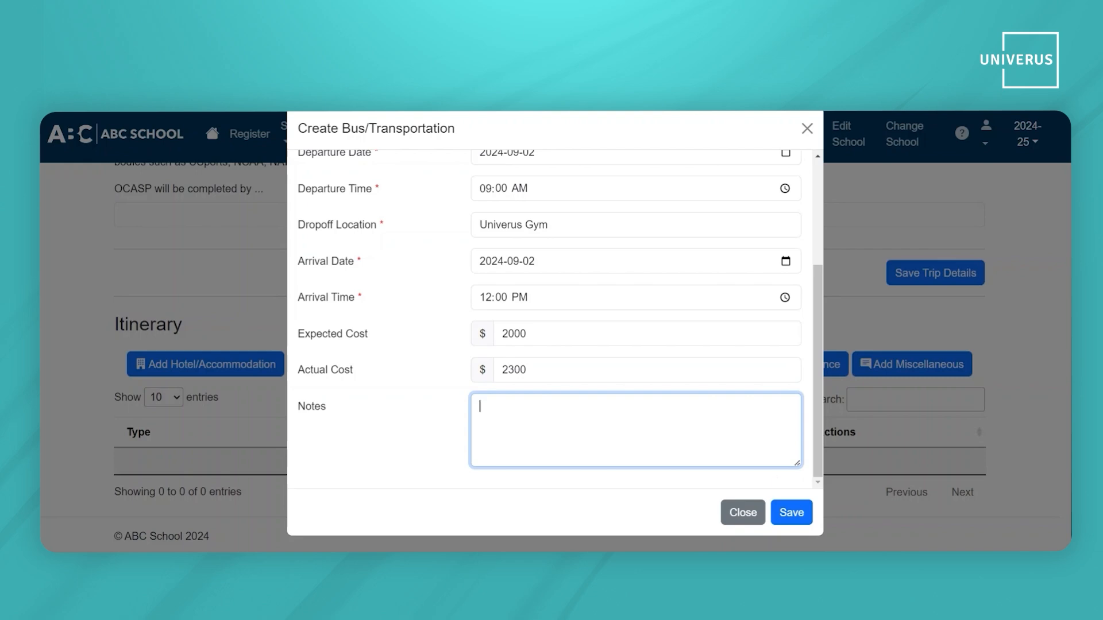
click(801, 521)
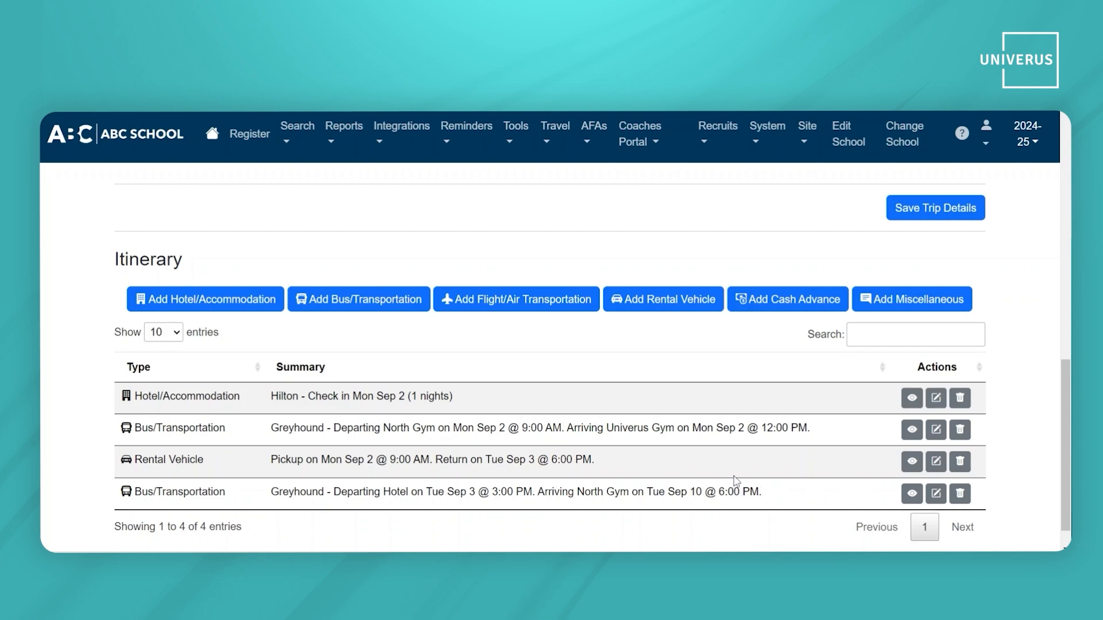
- View the Hilton accommodation entry in the itinerary, review its rooms, costs and notes, and close it
click(913, 399)
scroll(607, 374, down, 2)
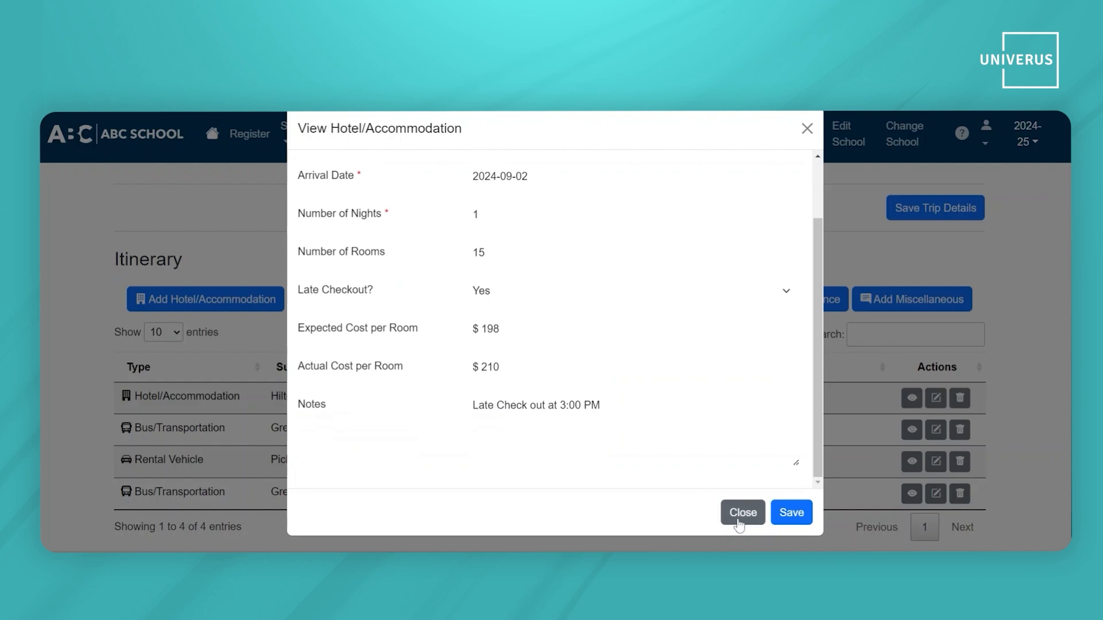
click(739, 517)
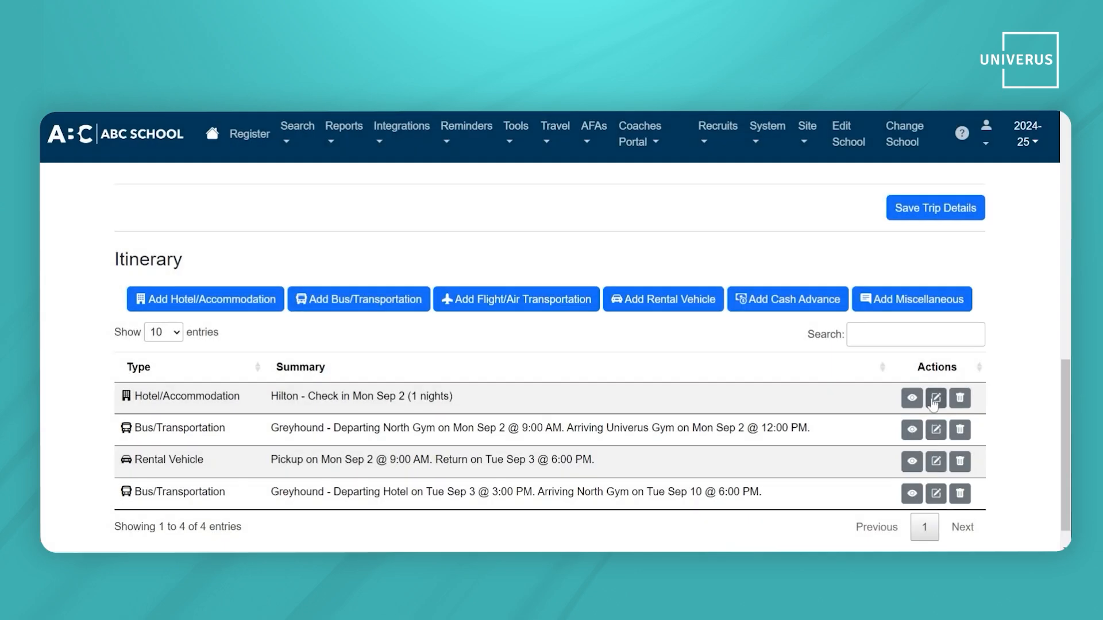
- Open the Hilton accommodation entry for editing, check its fields and save the entry
click(933, 403)
scroll(589, 369, down, 1)
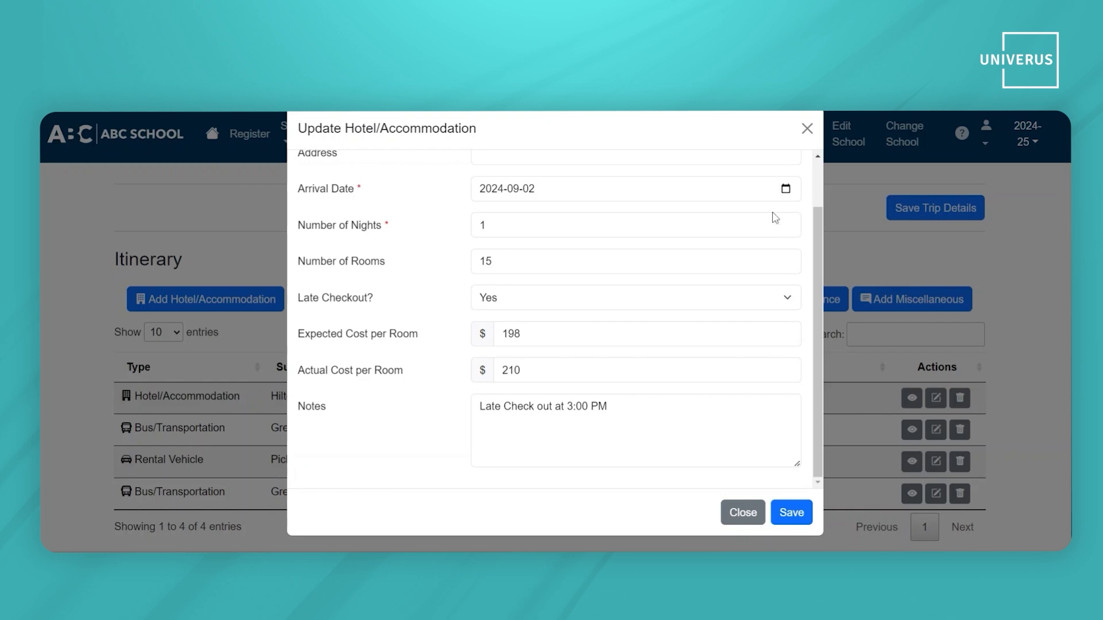
scroll(748, 298, up, 1)
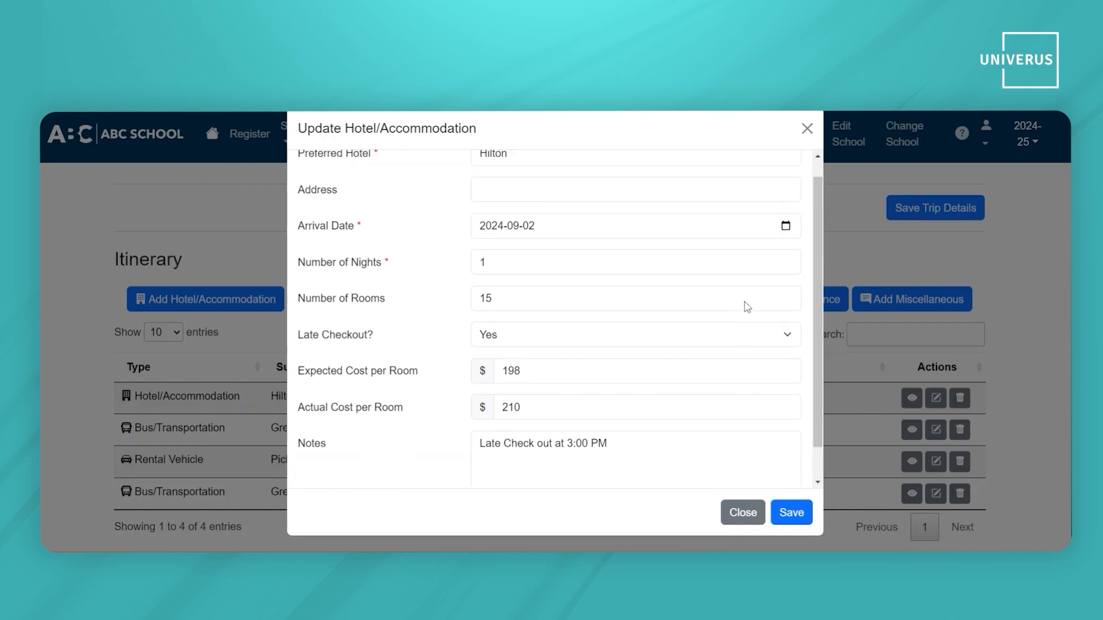
click(790, 514)
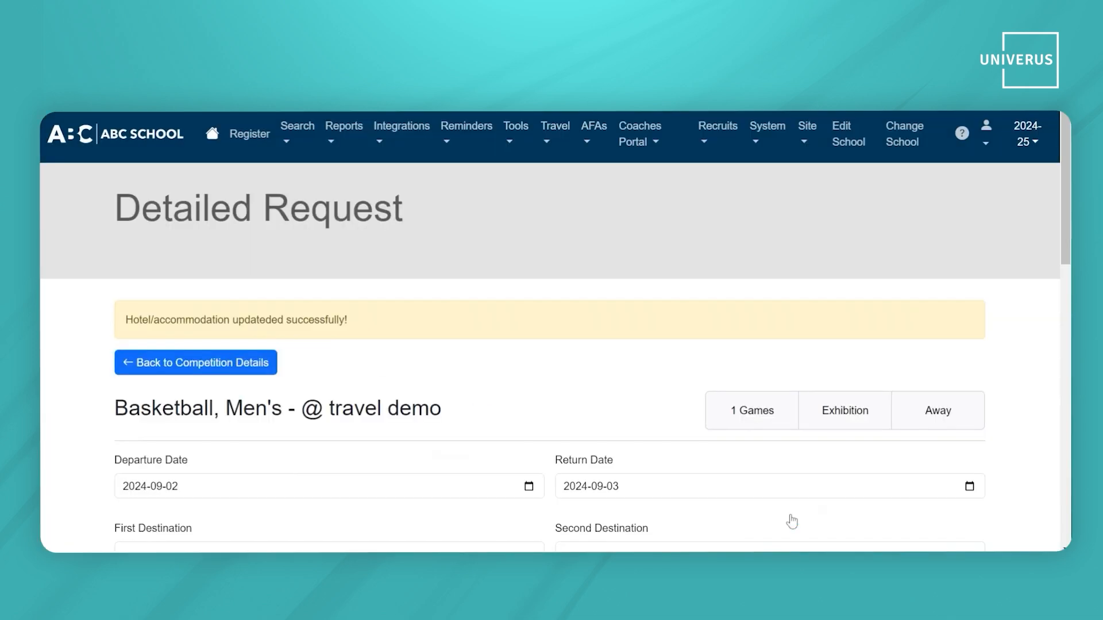
- Return to the competition details, download the trip itinerary and check its dates, especially the return bus's arrival date
click(249, 371)
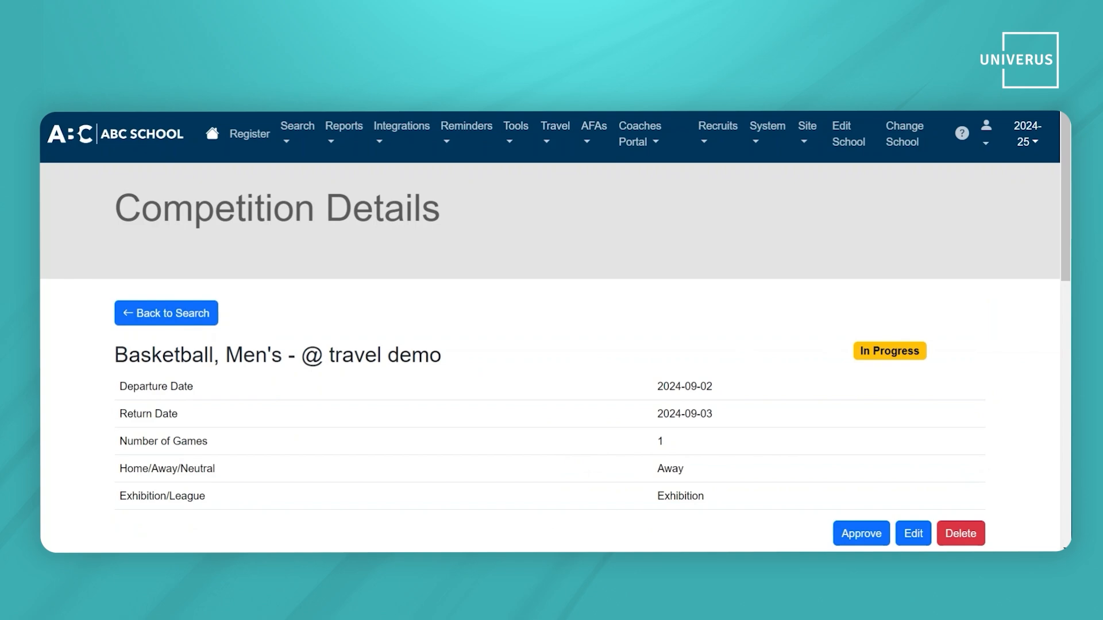
scroll(782, 344, down, 5)
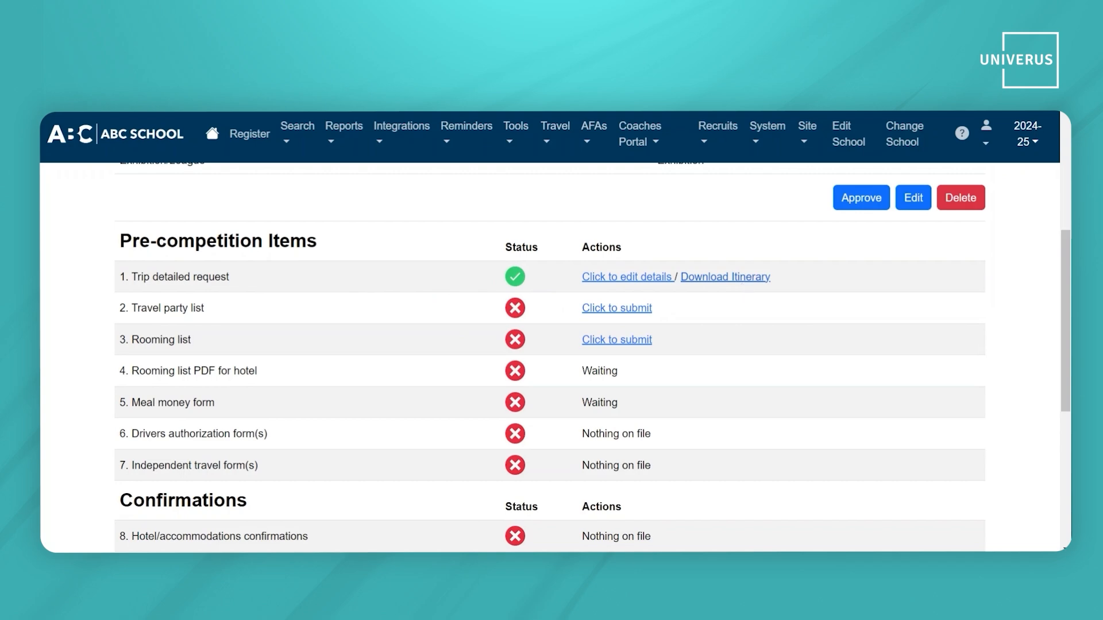
click(725, 278)
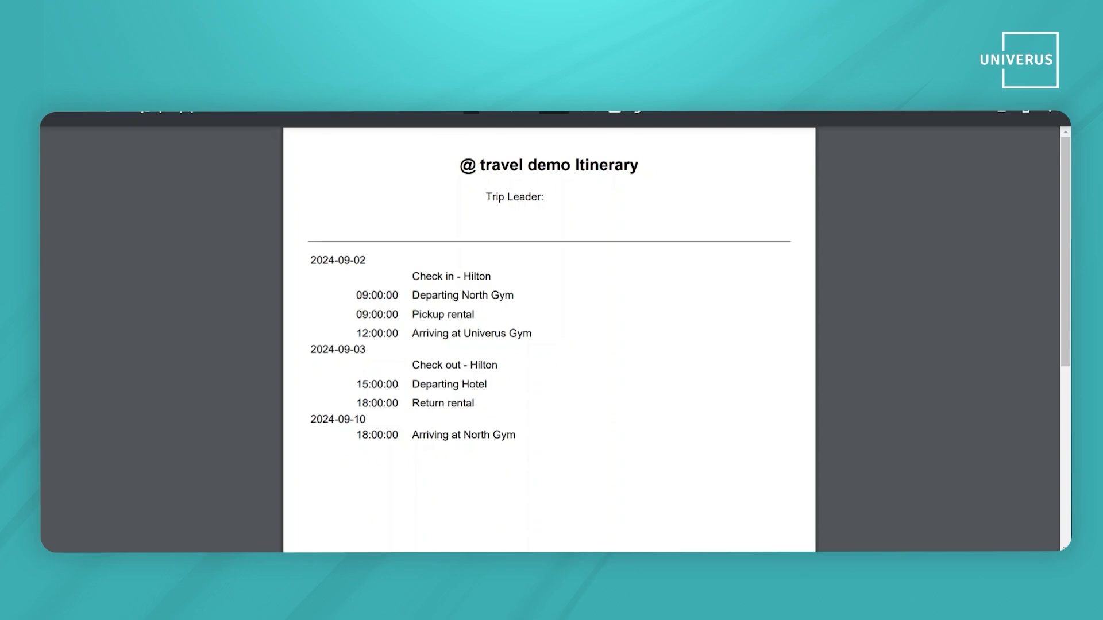
triple_click(360, 419)
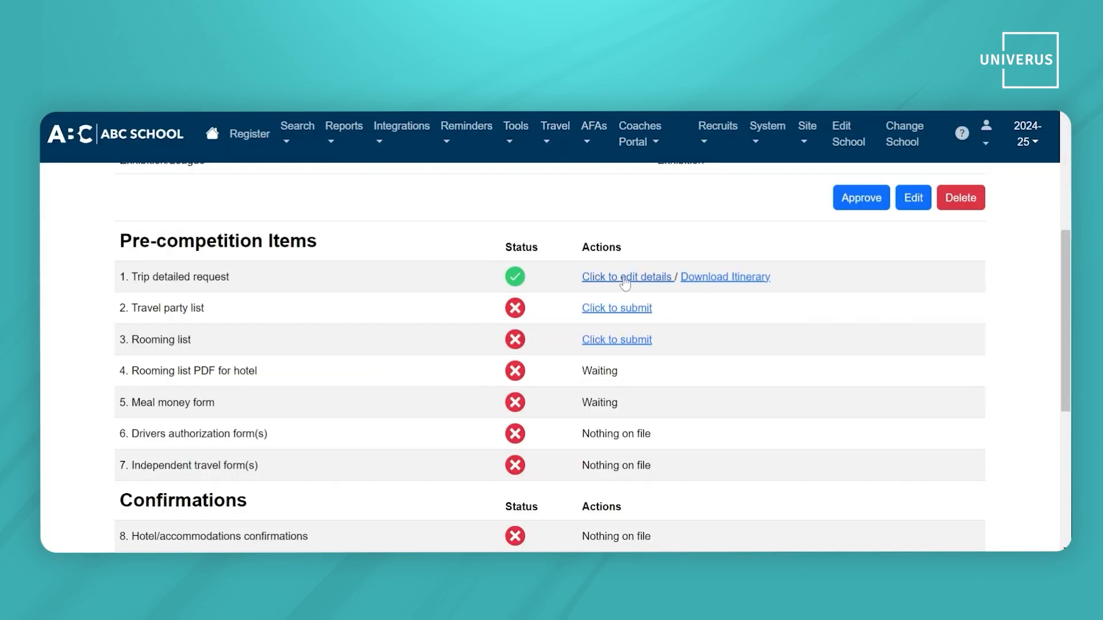
- Correct the arrival date of the Greyhound bus from the hotel to North Gym to 2024-09-03, save it and return to the competition details
click(624, 279)
scroll(644, 402, down, 15)
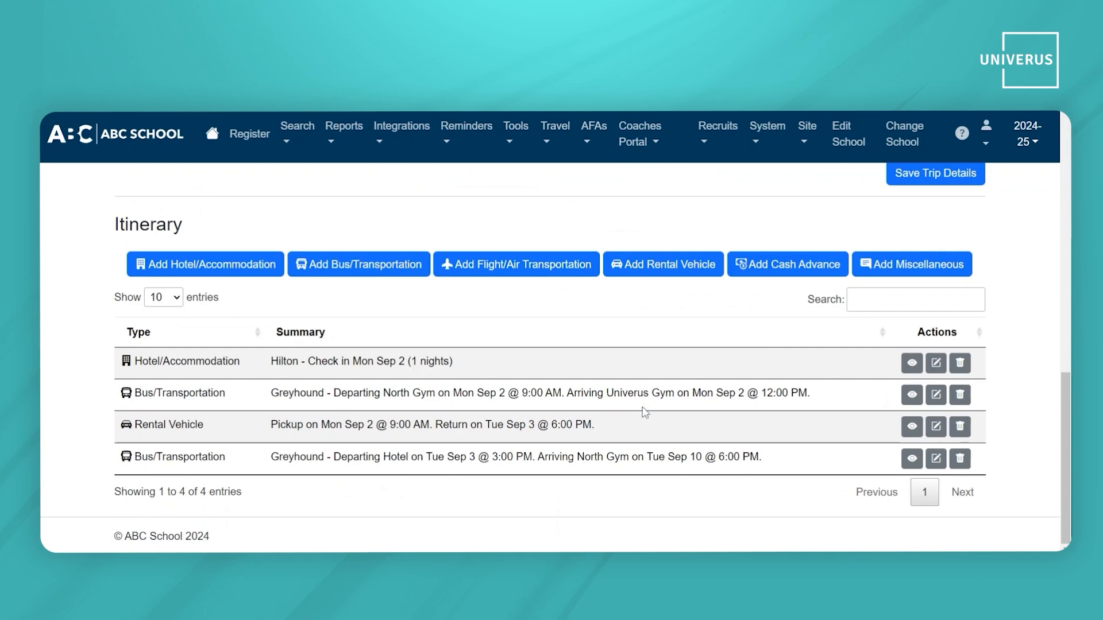
click(936, 460)
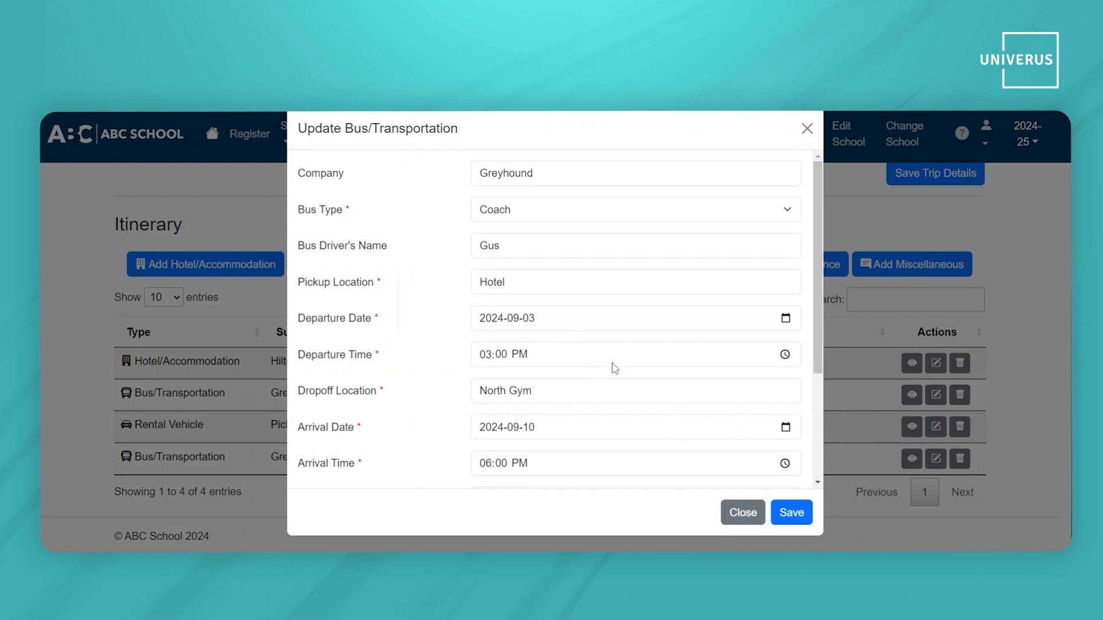
click(801, 513)
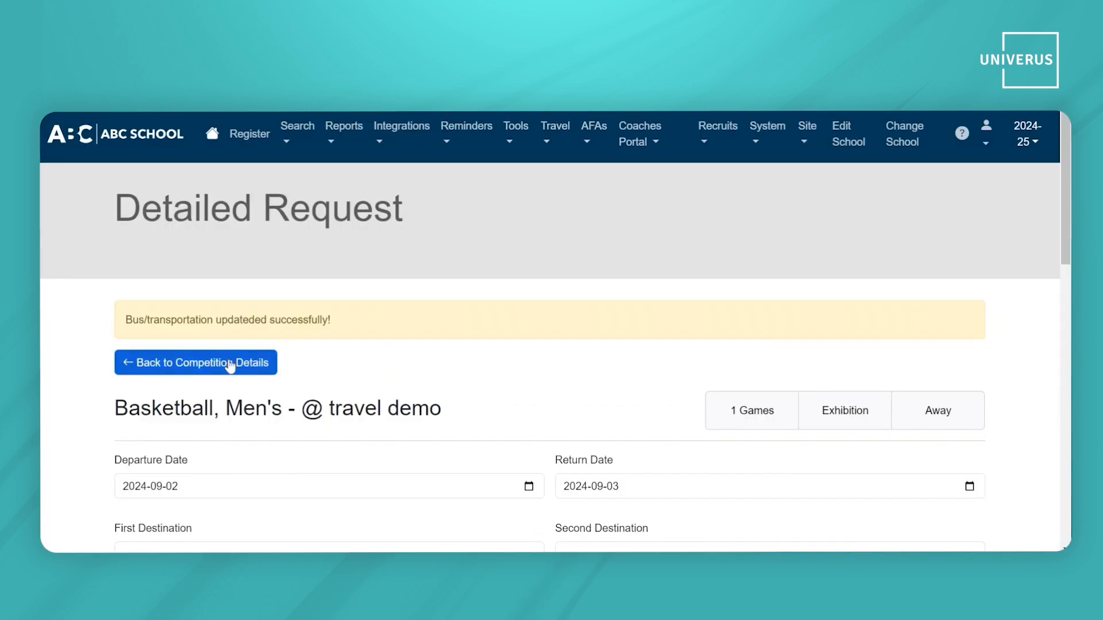
click(230, 364)
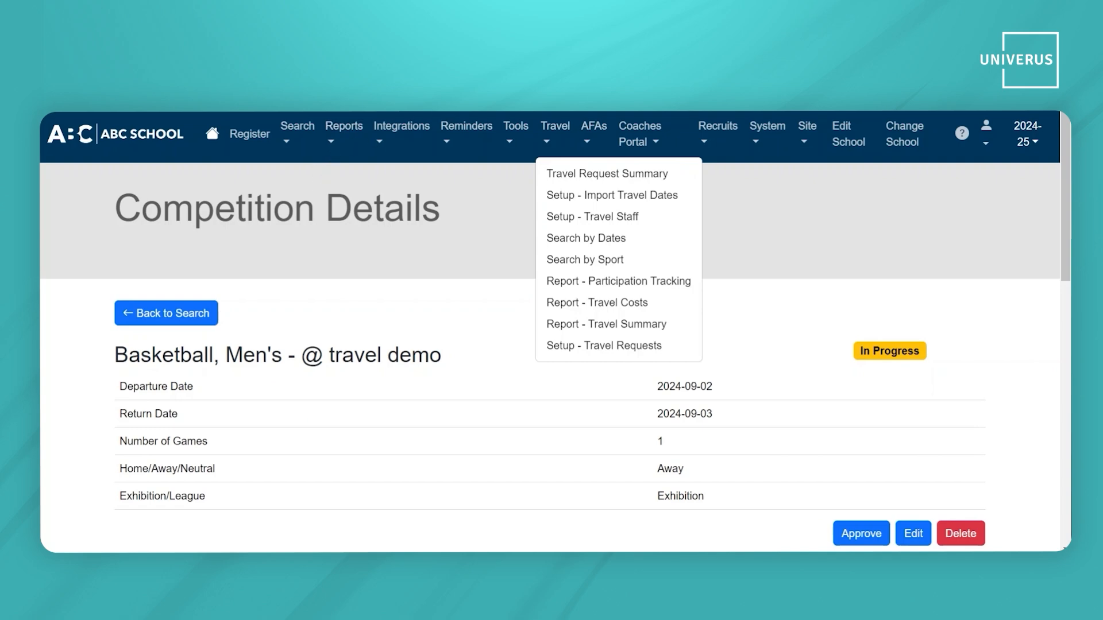
- Open the Travel Summary report and filter it by the sport Basketball, Men's
click(602, 325)
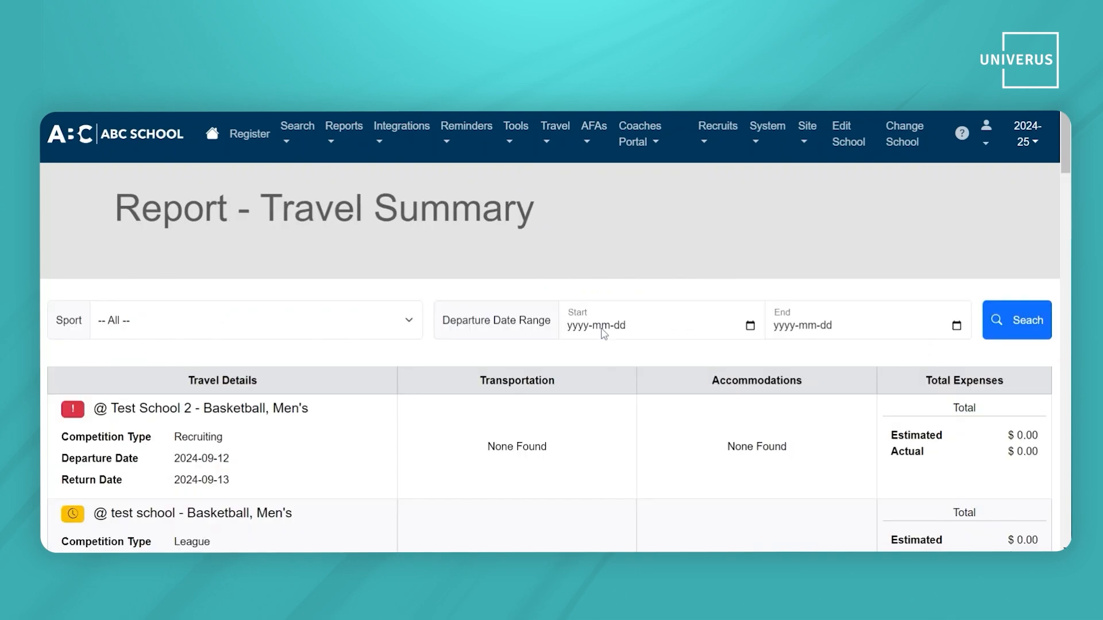
scroll(506, 333, down, 1)
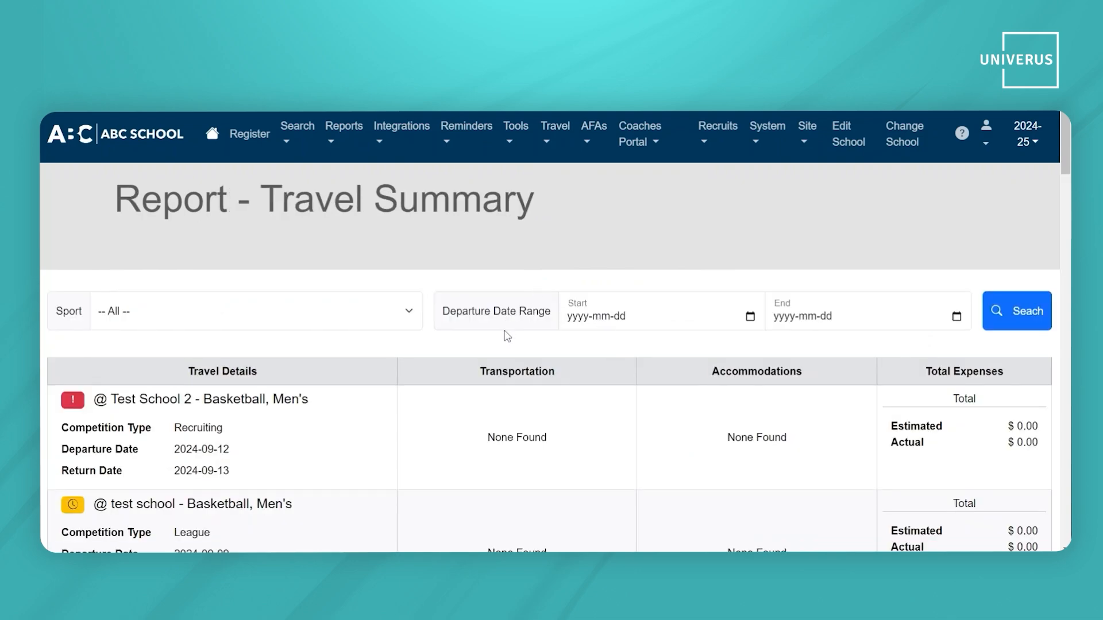
scroll(508, 336, down, 2)
scroll(506, 330, up, 2)
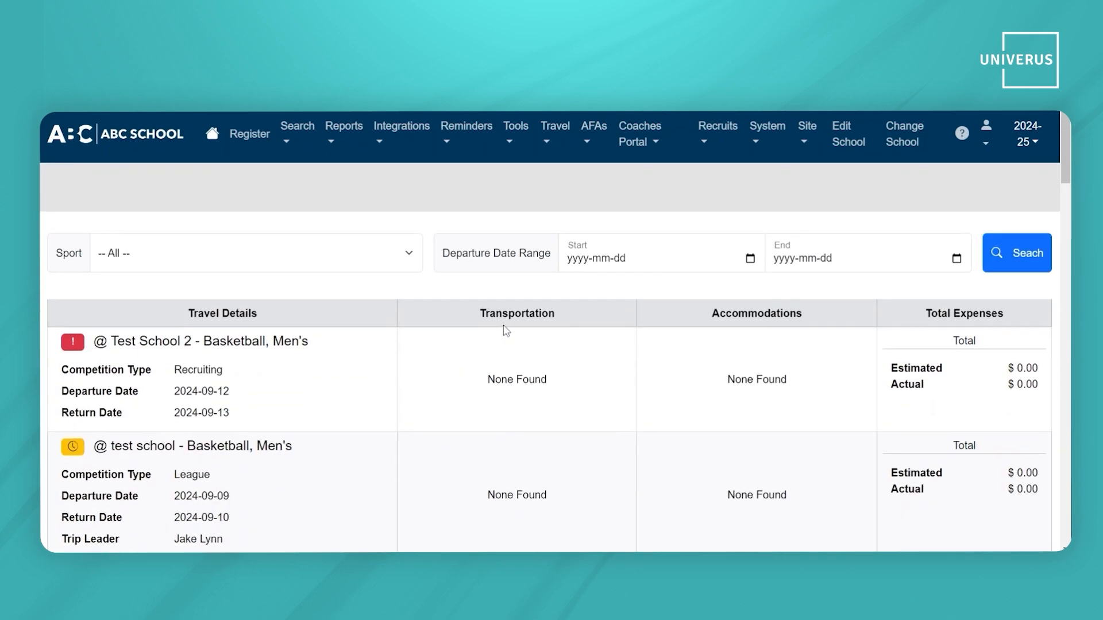
click(359, 269)
click(337, 341)
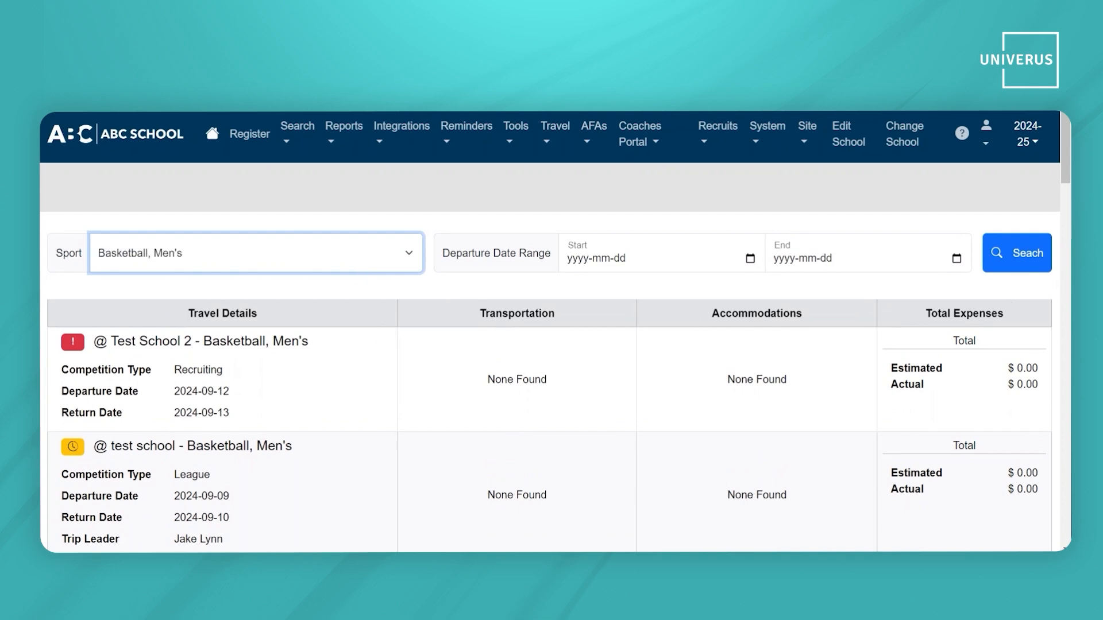
click(1023, 260)
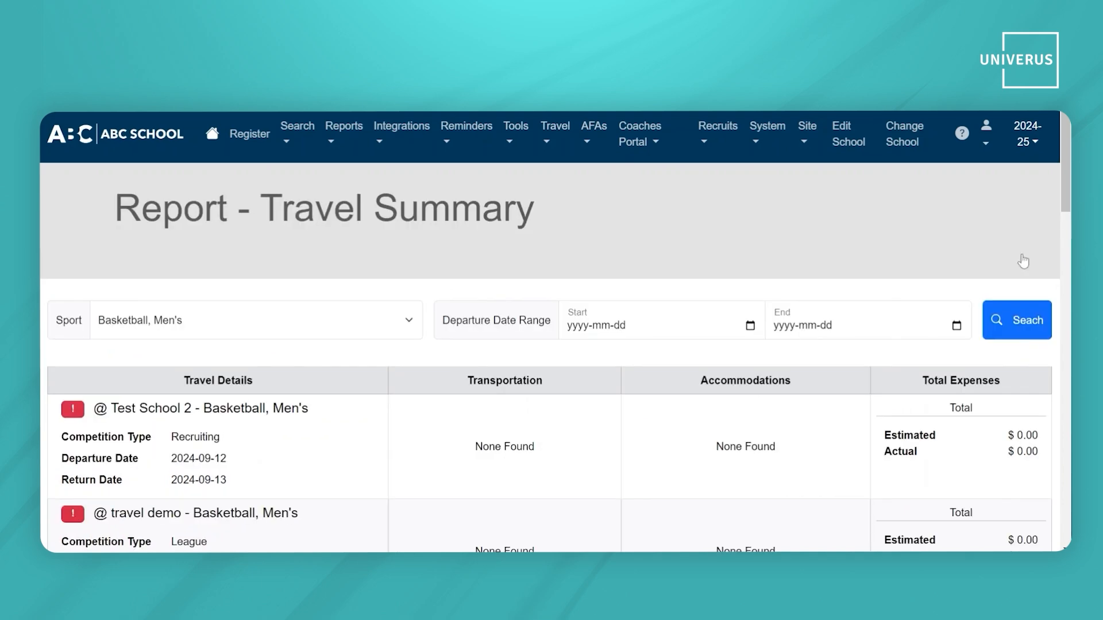
- Examine the transportation, accommodation and total expenses of the @ travel demo exhibition trip departing 2024-09-02 in the report
scroll(721, 320, down, 3)
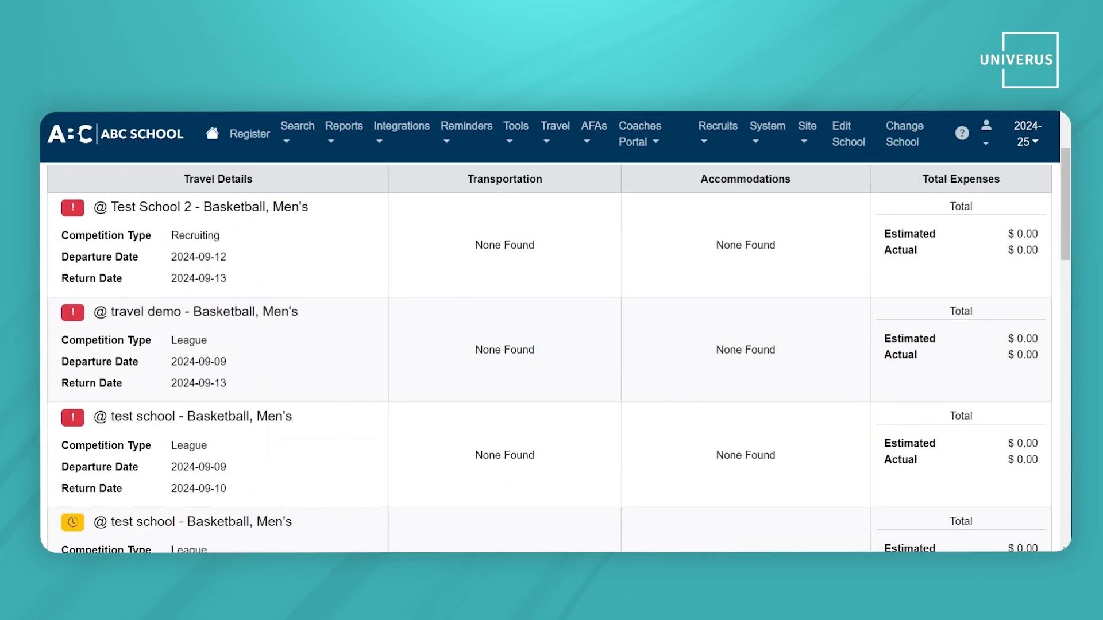
scroll(608, 299, up, 2)
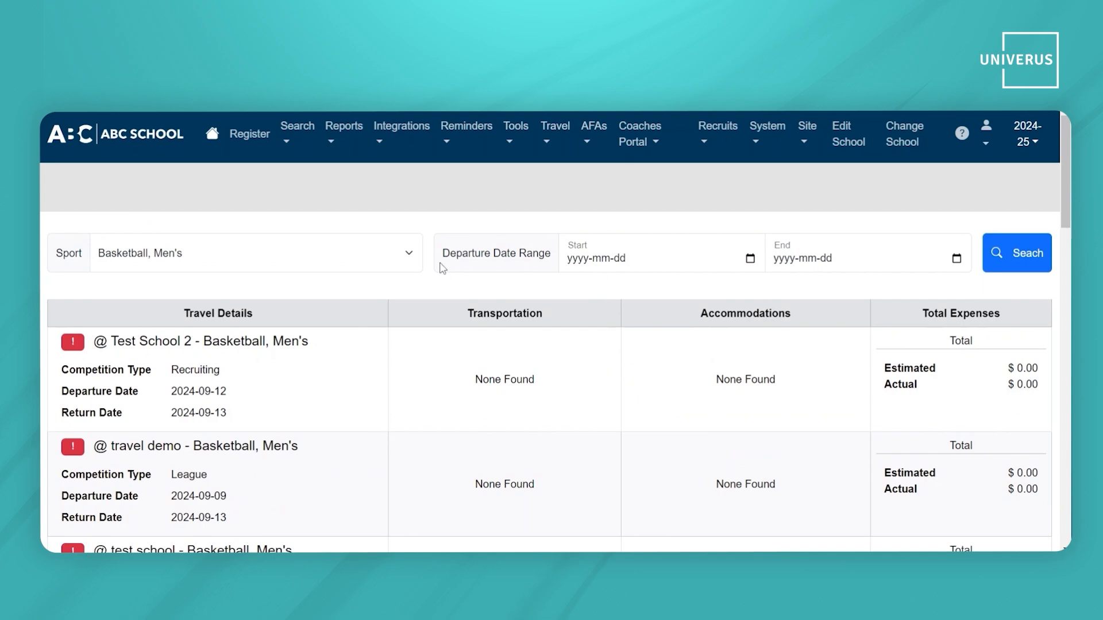
scroll(477, 295, down, 5)
scroll(476, 316, down, 3)
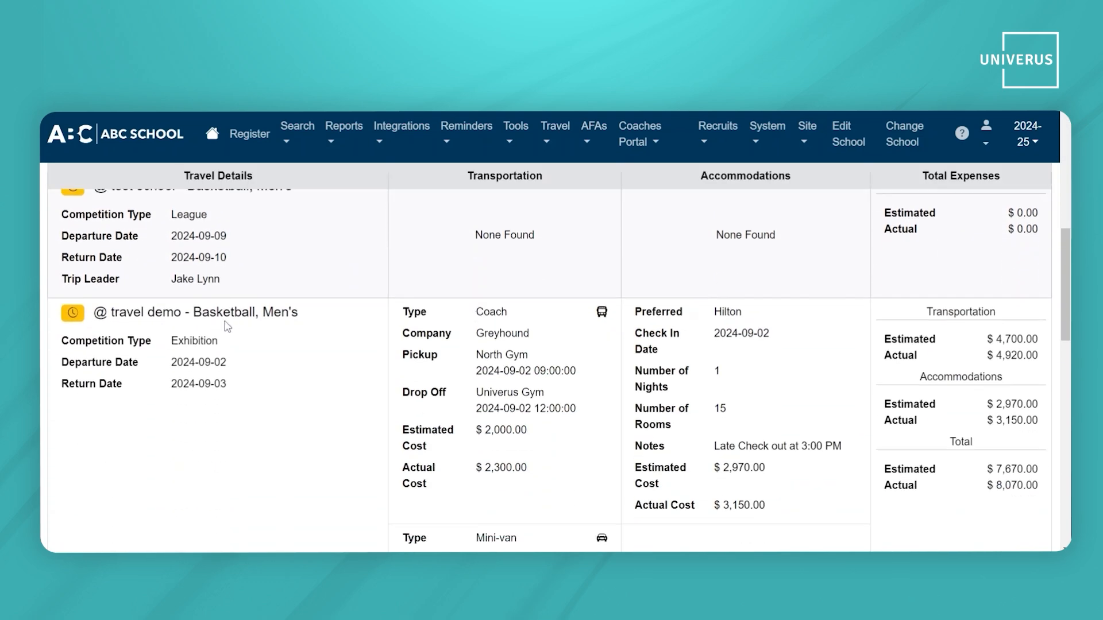
scroll(422, 333, down, 1)
scroll(493, 319, down, 1)
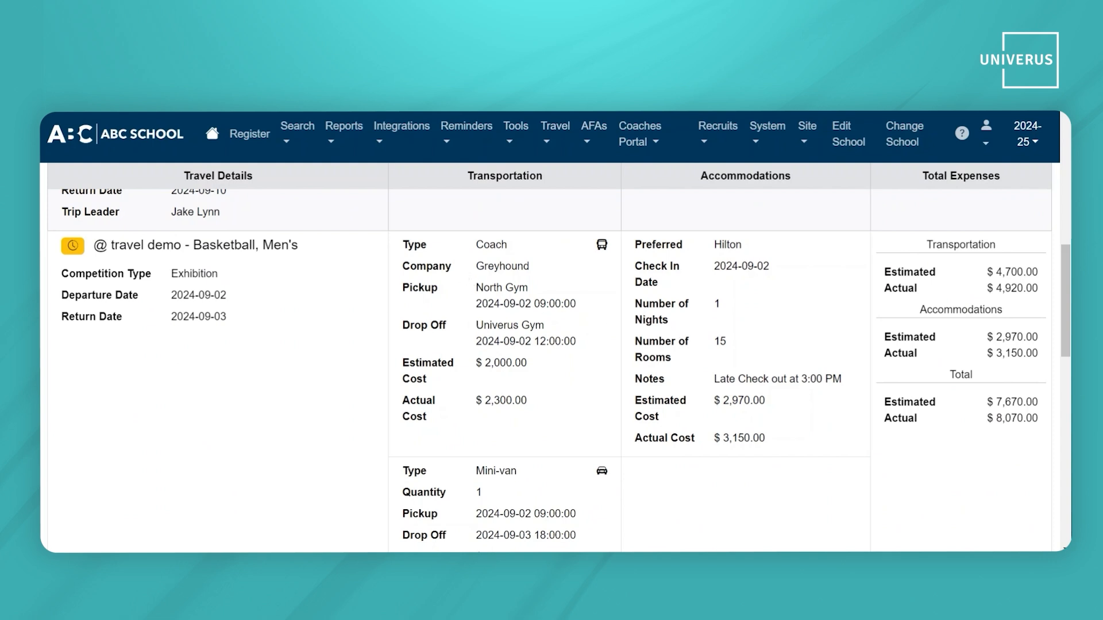
scroll(491, 304, down, 1)
scroll(507, 325, down, 3)
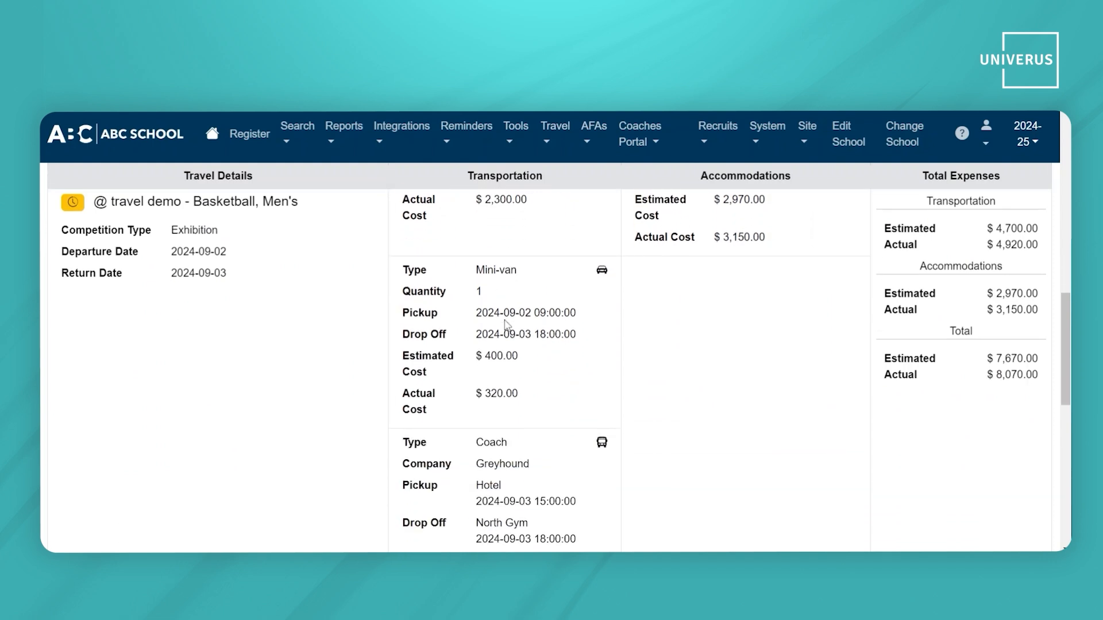
scroll(506, 325, down, 1)
scroll(506, 326, down, 2)
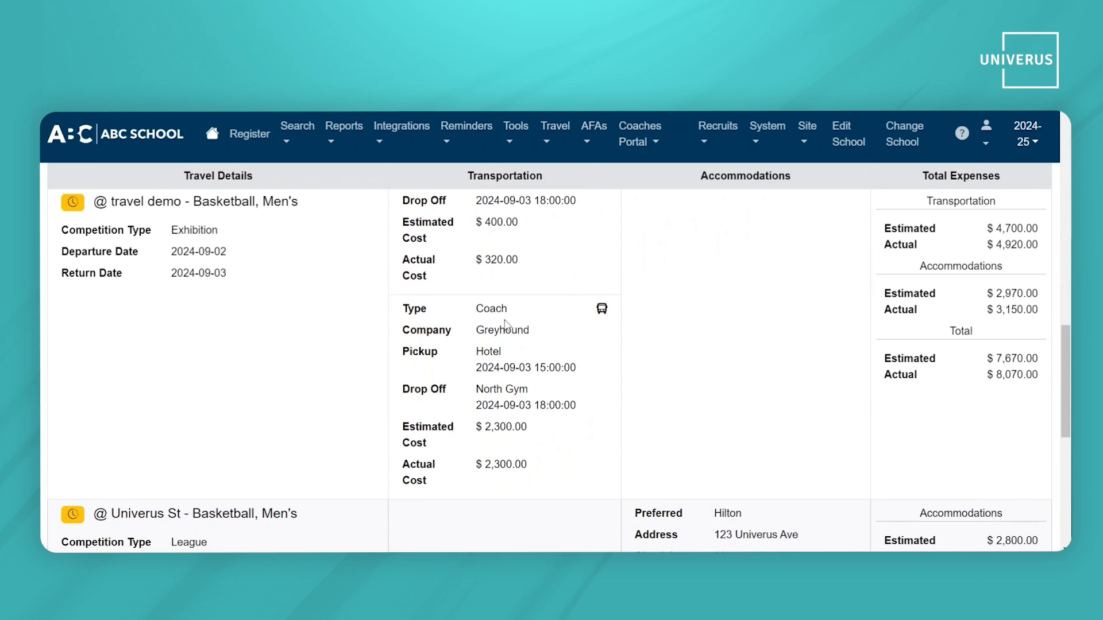
- Open the Travel Costs report and filter it to show only the sport Basketball, Men's
scroll(505, 325, up, 5)
scroll(506, 325, up, 1)
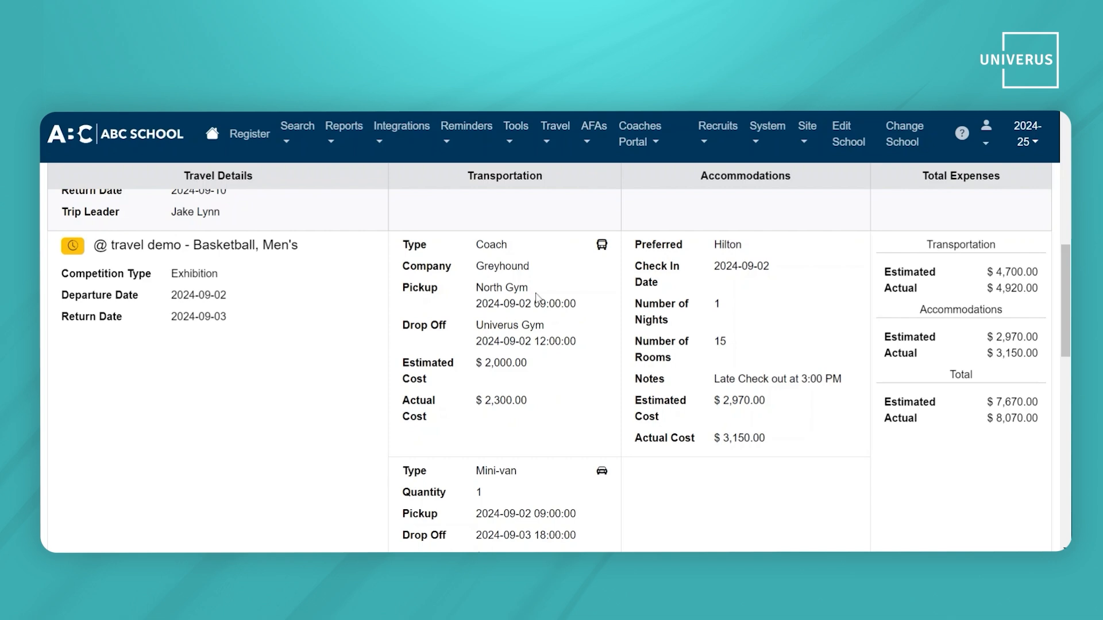
click(562, 139)
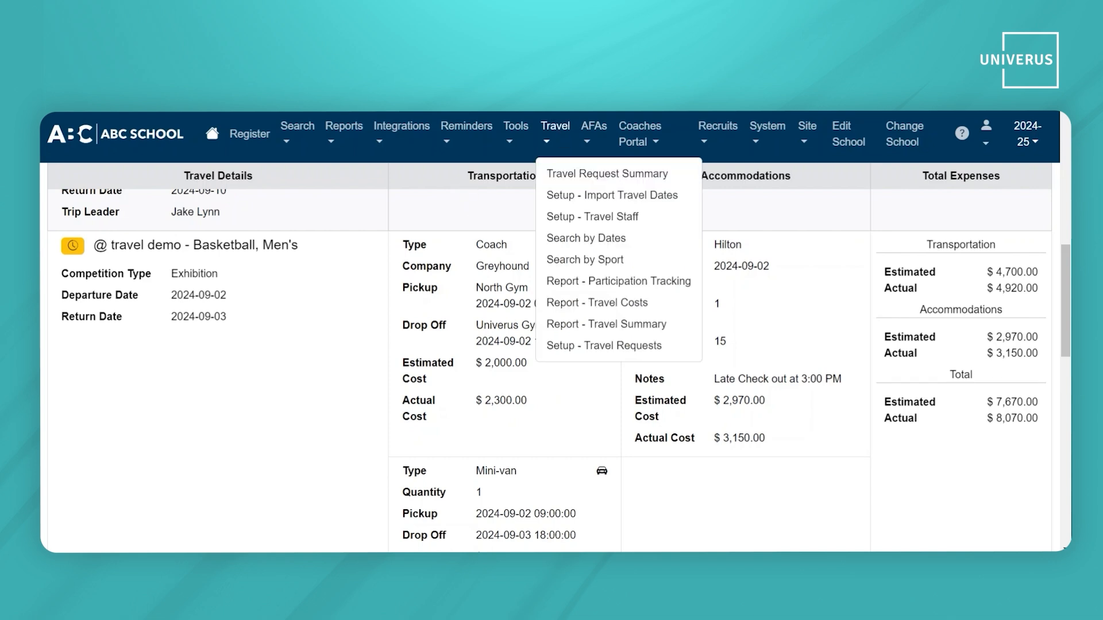
click(601, 312)
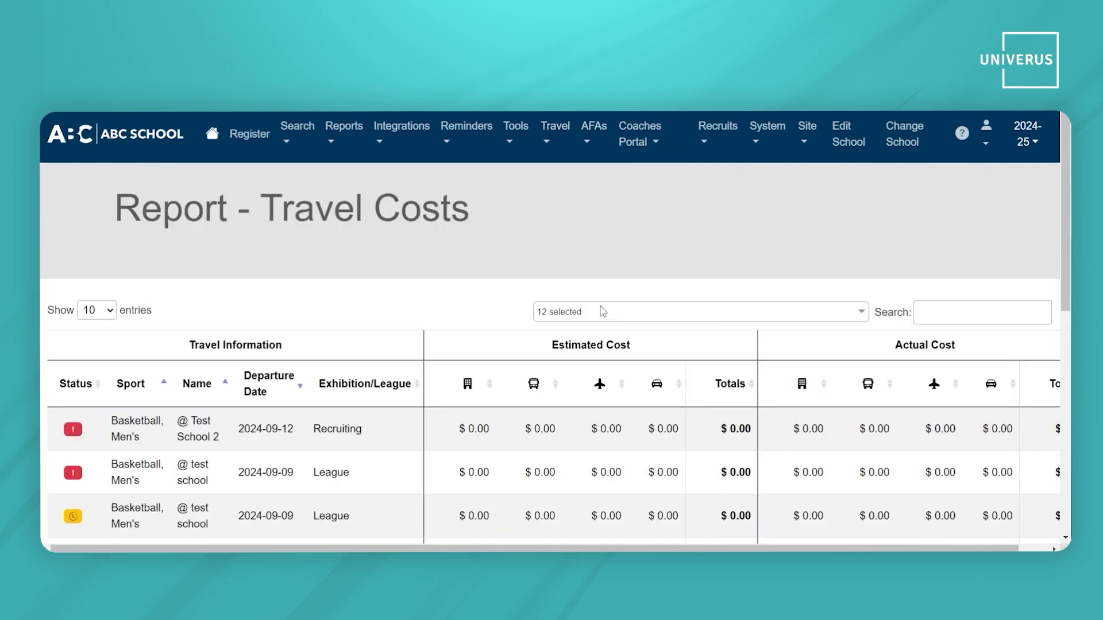
scroll(601, 312, down, 1)
click(593, 247)
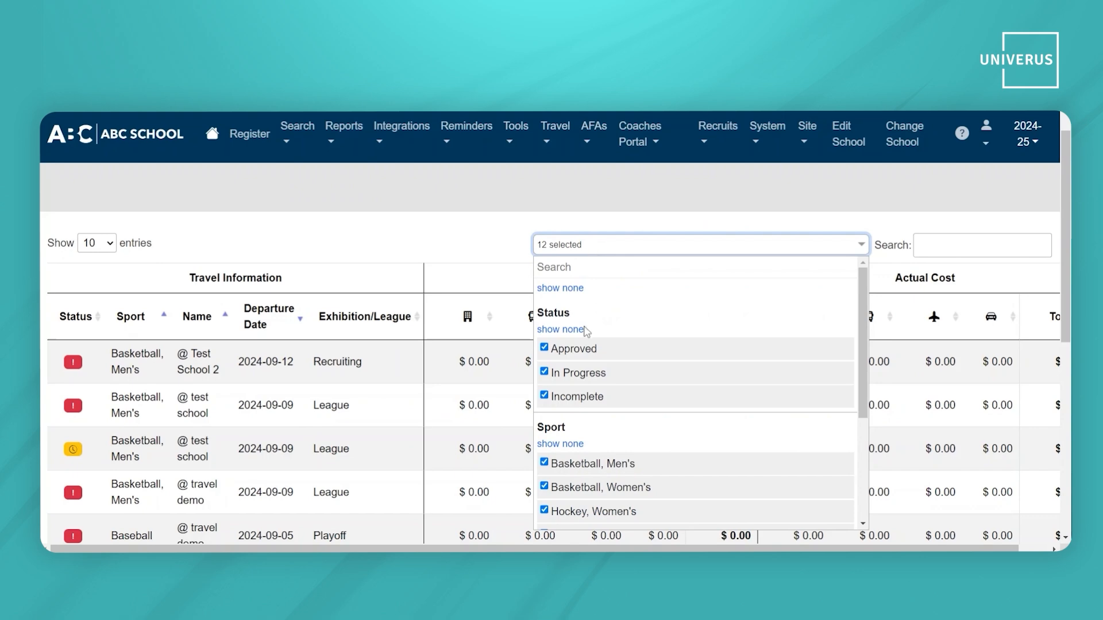
scroll(586, 332, down, 2)
click(572, 309)
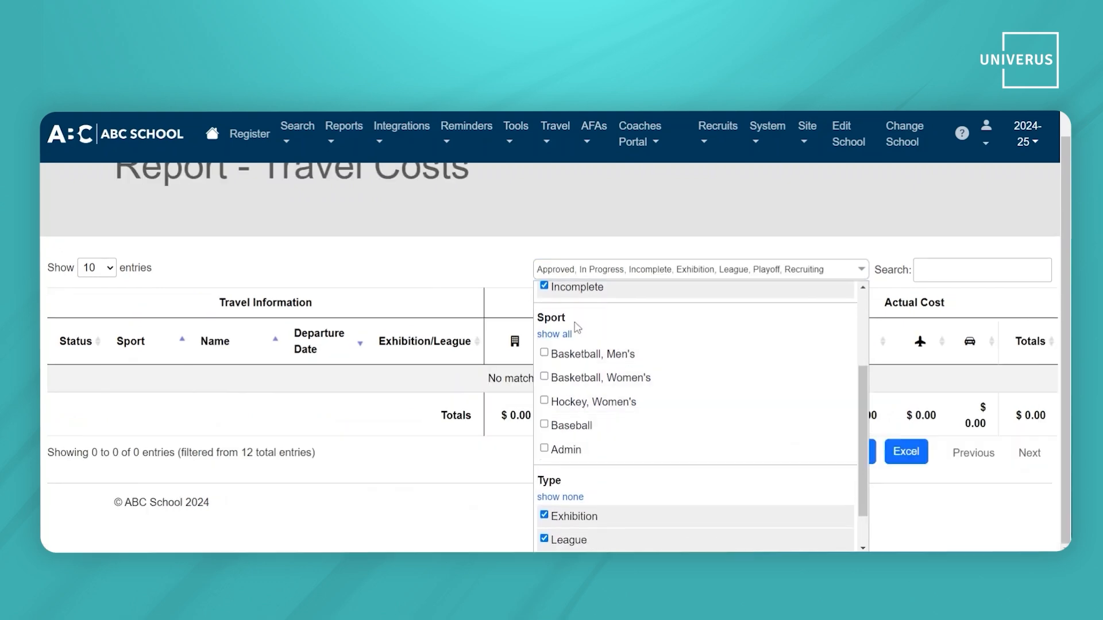
click(579, 360)
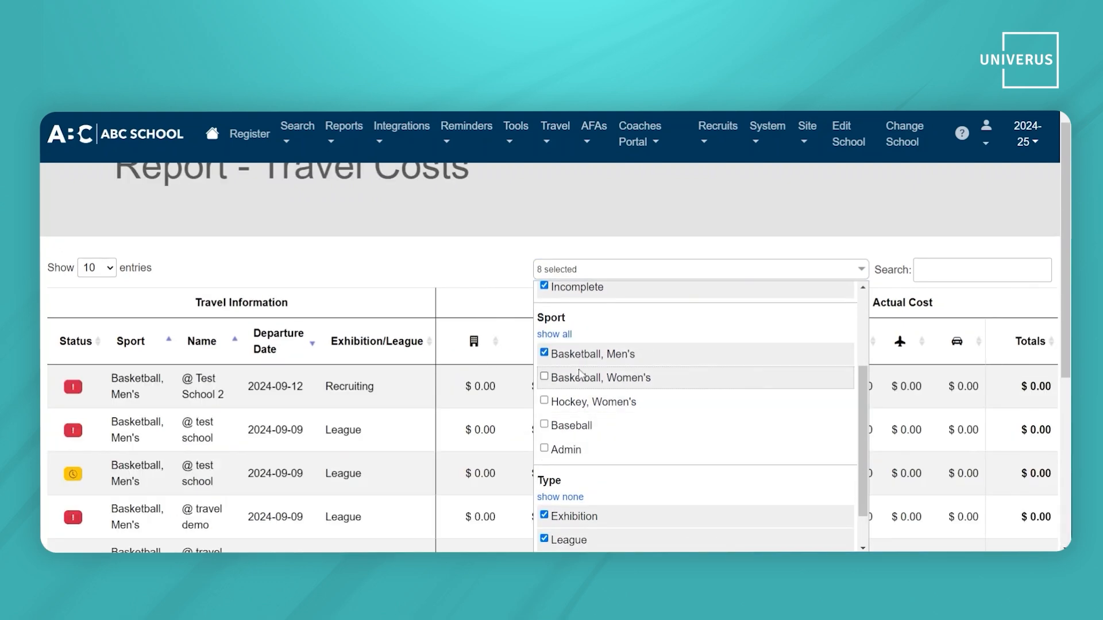
scroll(580, 374, down, 1)
scroll(580, 373, up, 4)
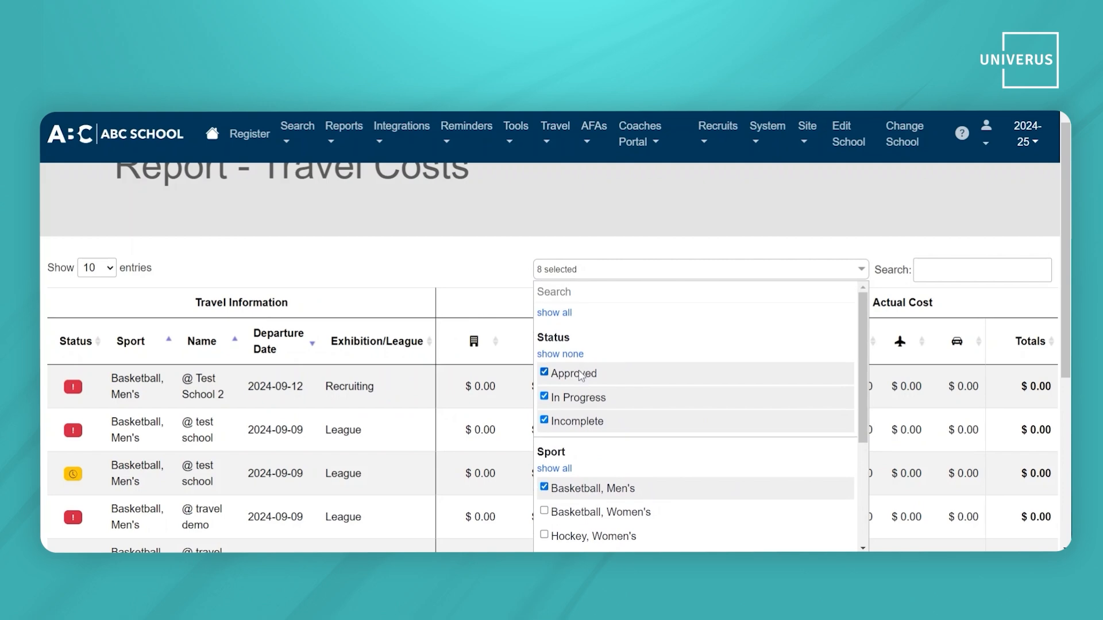
click(450, 272)
- Narrow the Travel Costs report to trips with the status In Progress and look over their estimated and actual costs
scroll(448, 305, down, 2)
scroll(598, 173, up, 2)
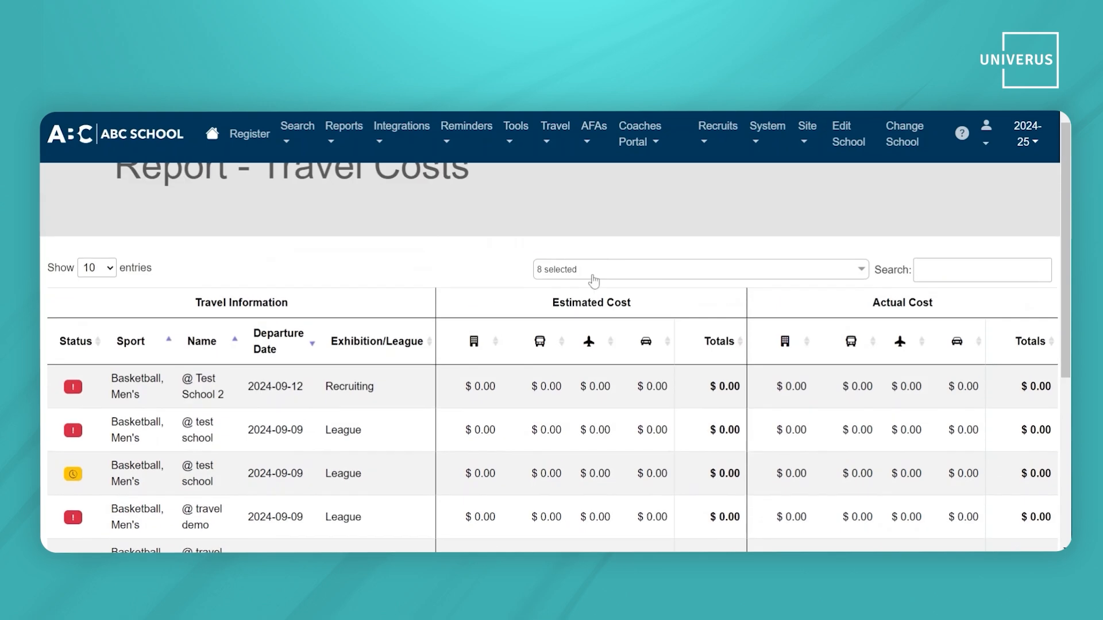
click(594, 279)
click(566, 365)
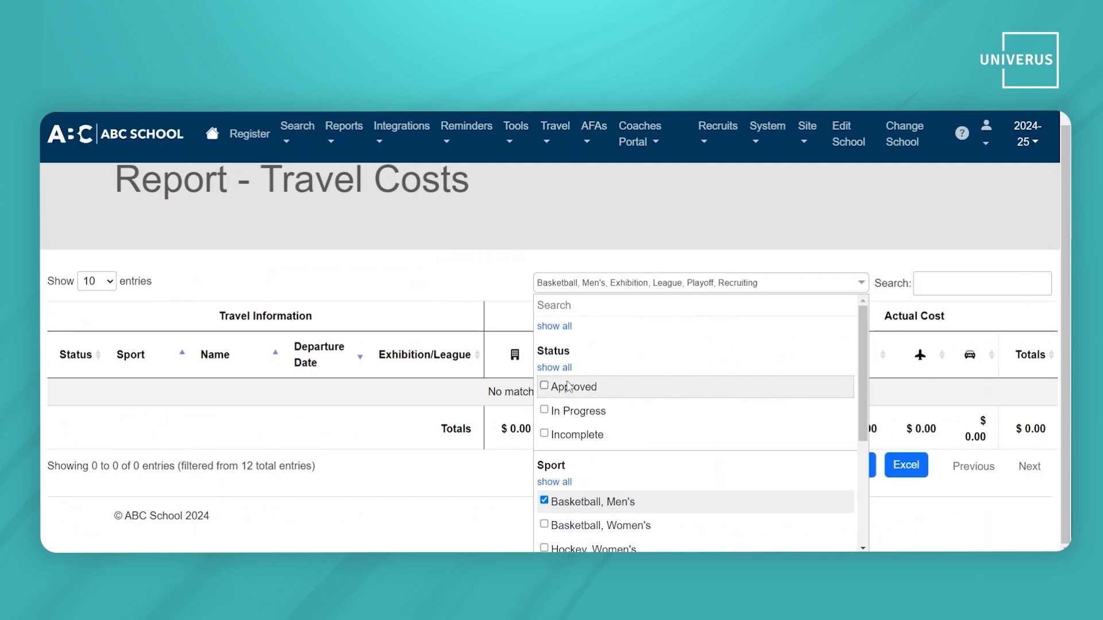
click(568, 411)
click(457, 289)
scroll(456, 289, down, 2)
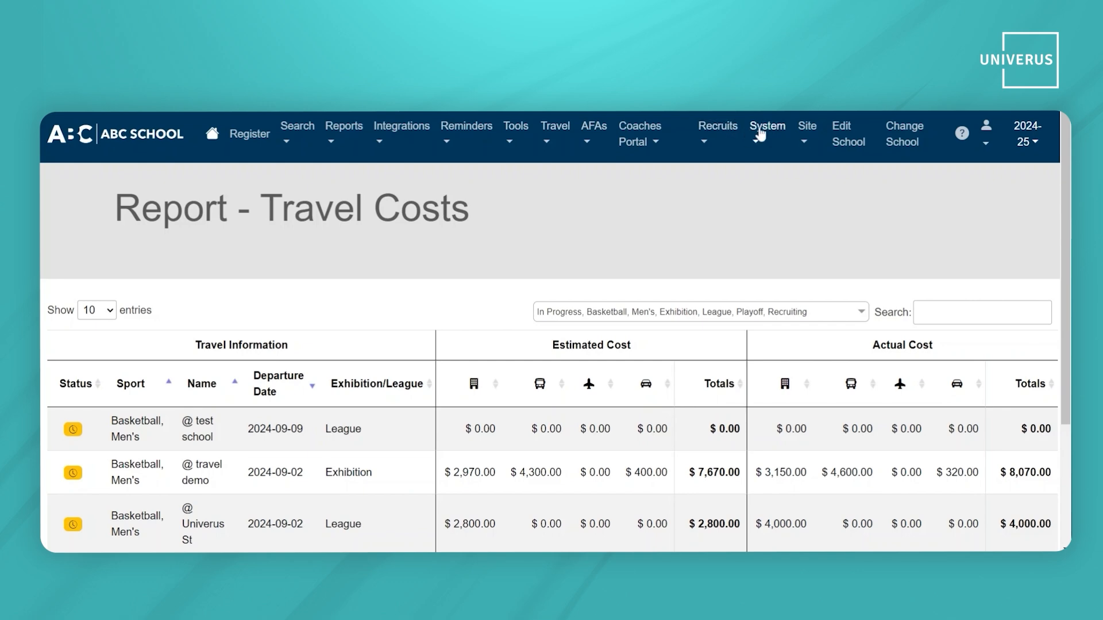
- Open the additional travel staff setup and review the staff assigned to each sport
click(554, 140)
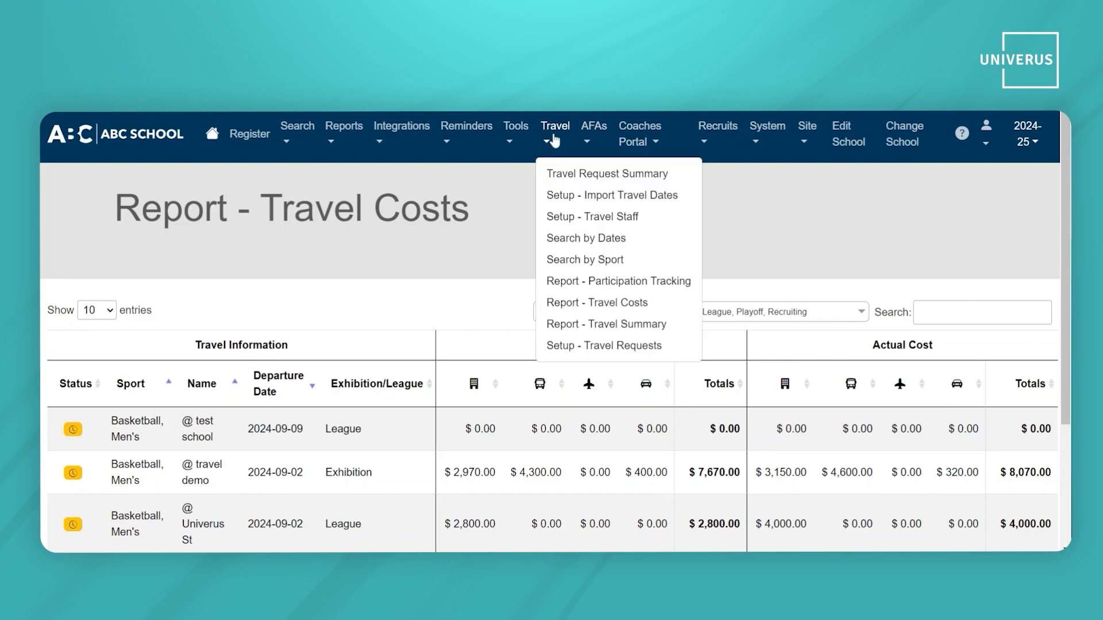
click(601, 225)
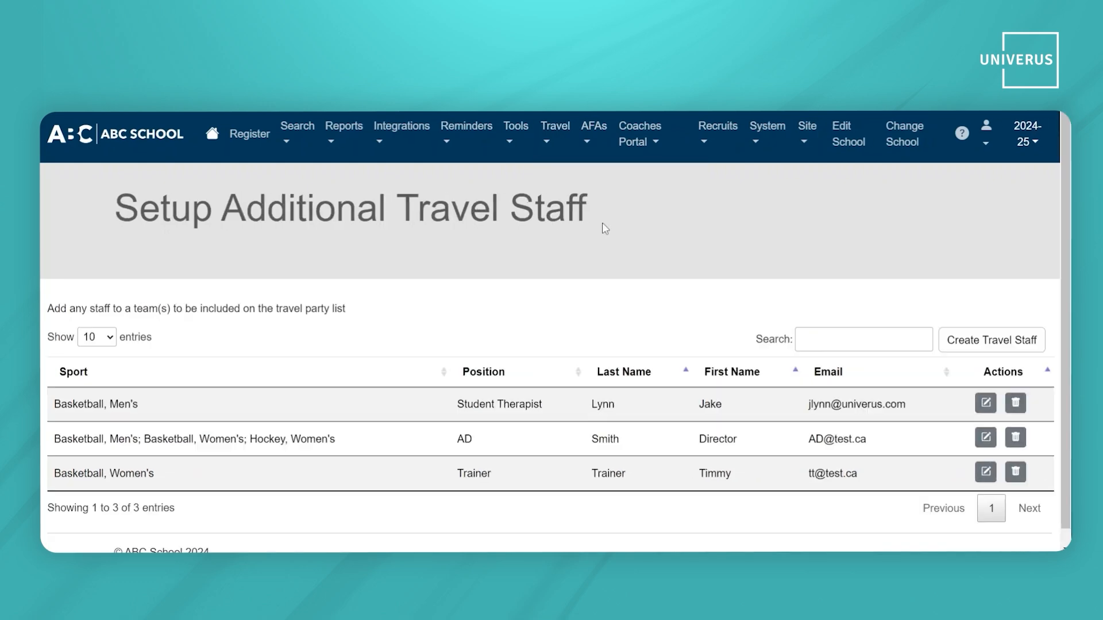
scroll(603, 225, down, 1)
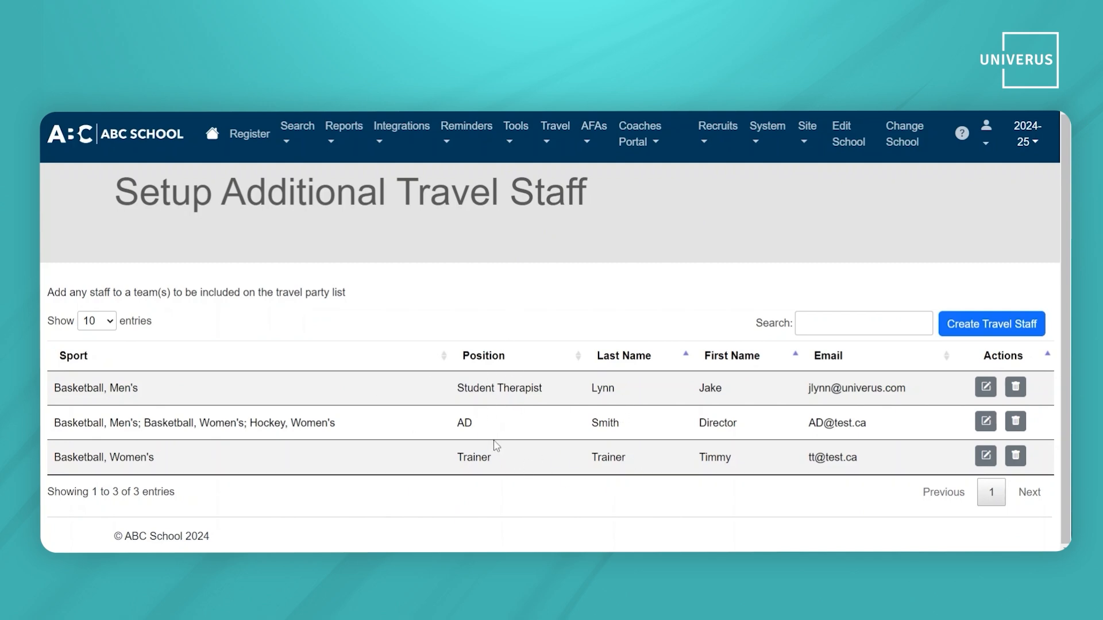
- Try assigning a new travel staff entry to both Basketball, Men's and Basketball, Women's, and close the form without saving
click(988, 330)
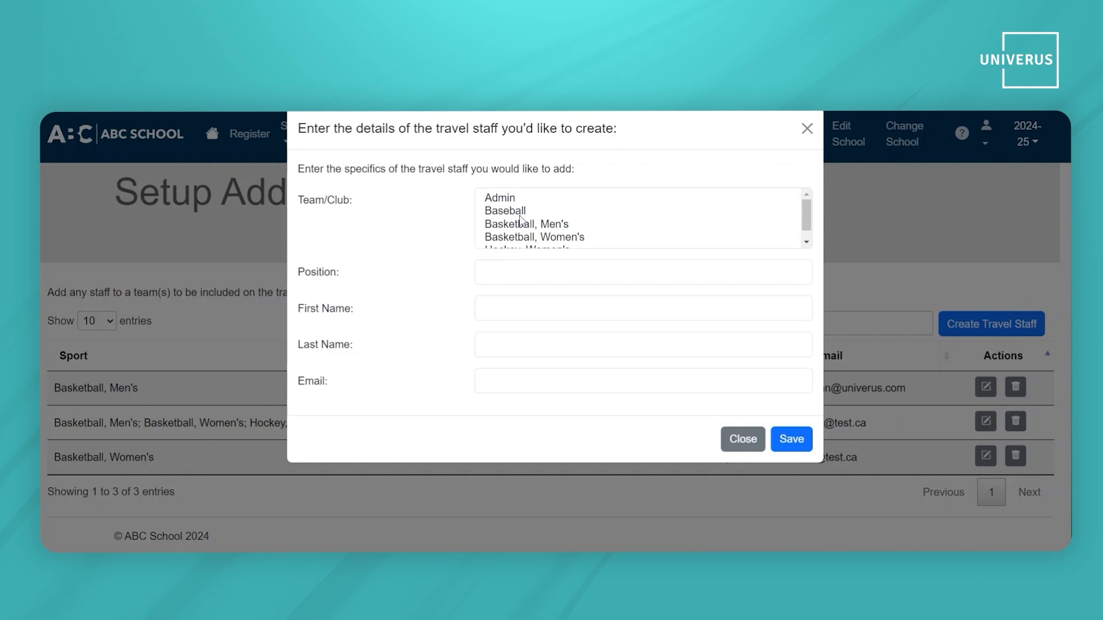
click(520, 216)
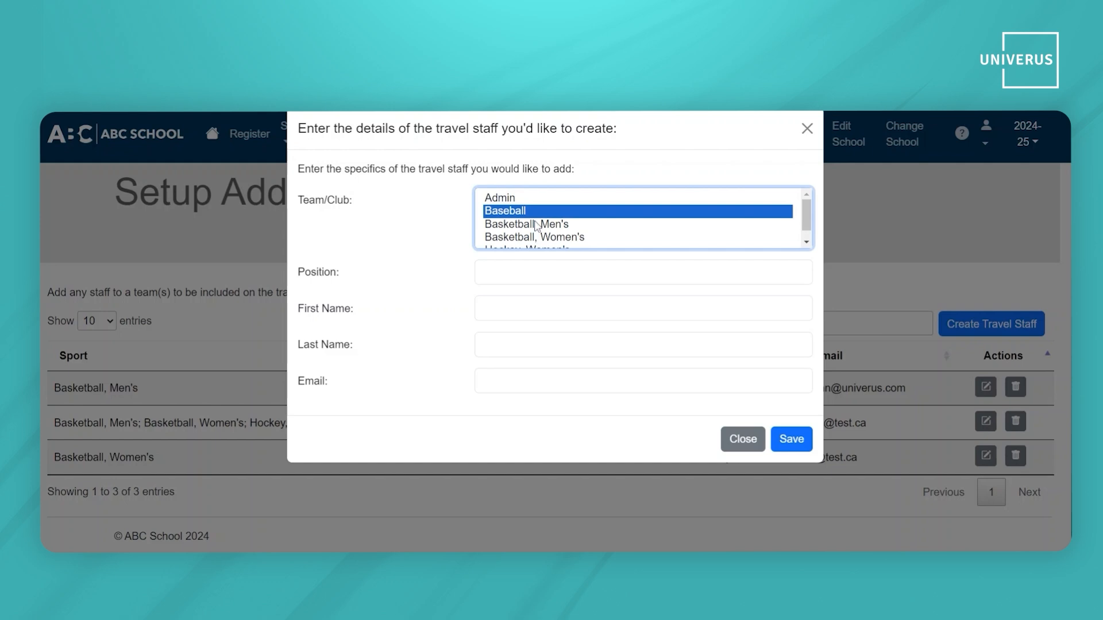
ctrl+click(532, 227)
ctrl+click(533, 238)
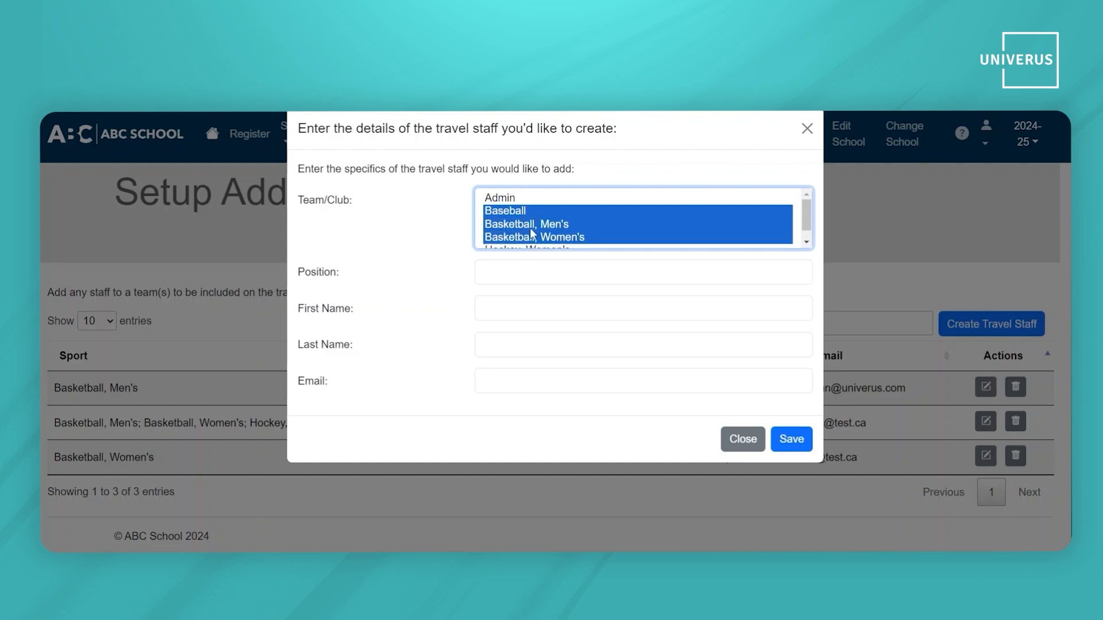
click(531, 215)
click(549, 224)
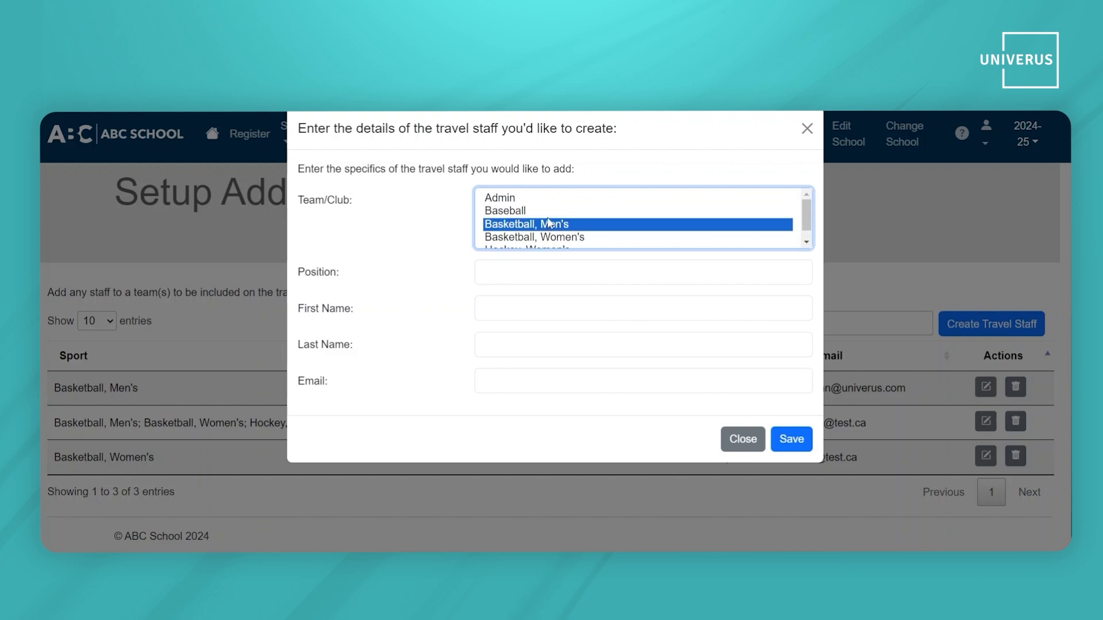
ctrl+click(552, 239)
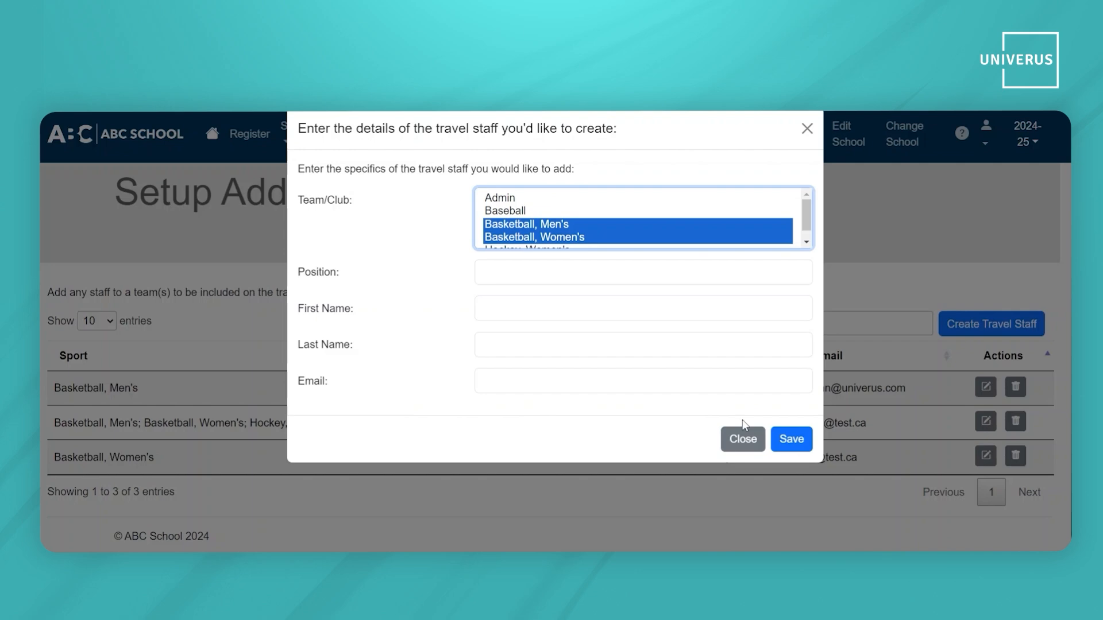
click(748, 444)
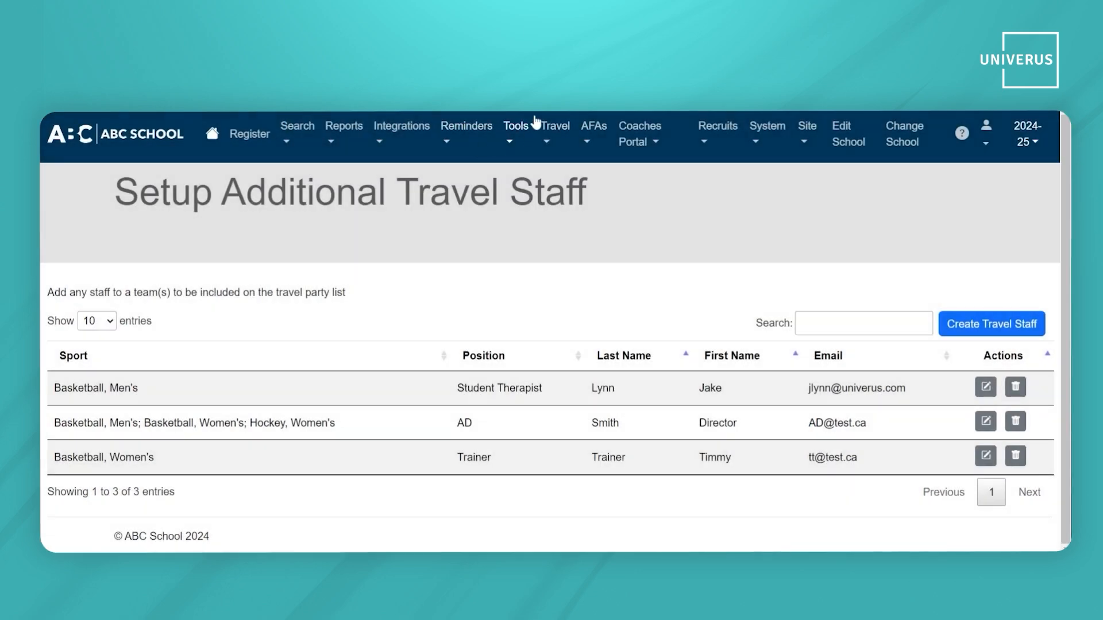
- Search the travel requests by sport for Basketball, Men's
click(554, 129)
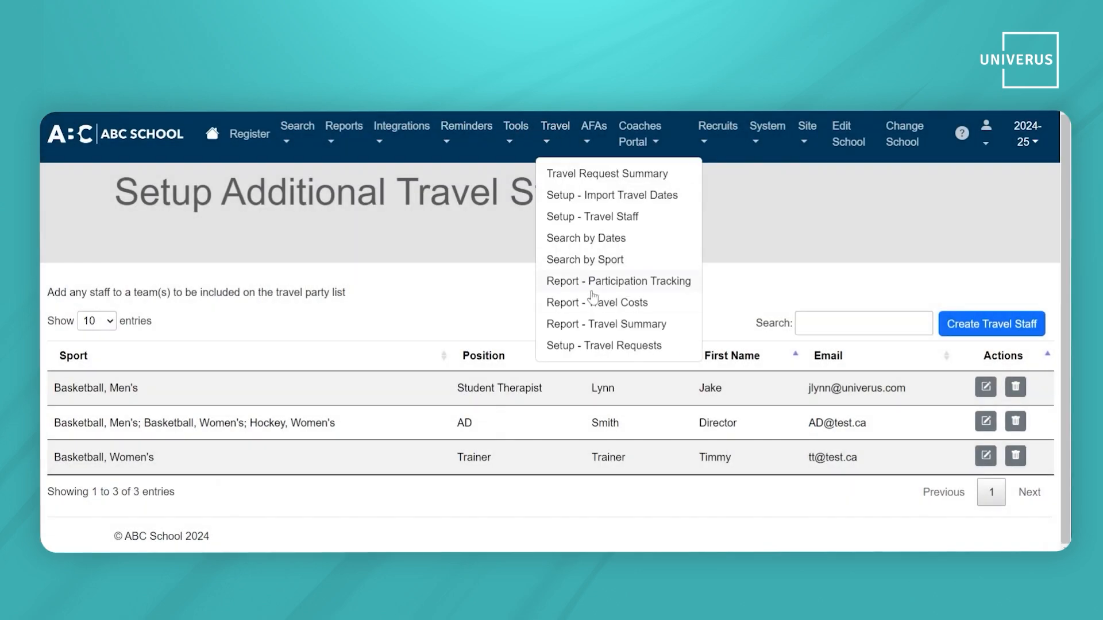
click(590, 261)
click(324, 360)
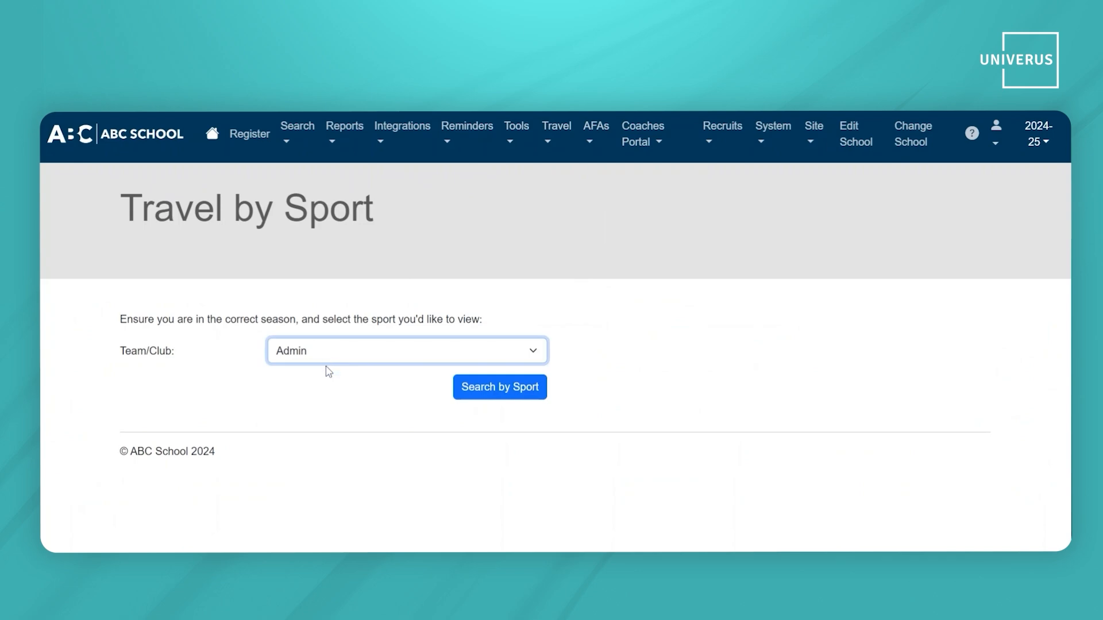
click(328, 371)
click(478, 390)
scroll(770, 377, down, 4)
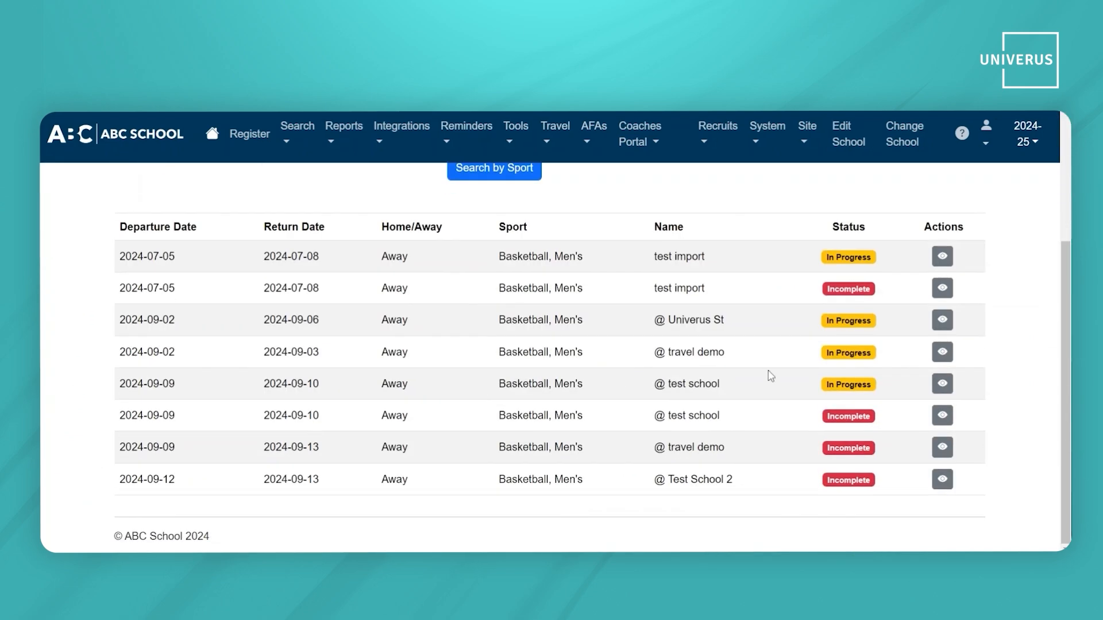
- Open the @ travel demo trip departing 2024-09-02 and go to its travel party list submission
click(942, 353)
scroll(527, 422, down, 5)
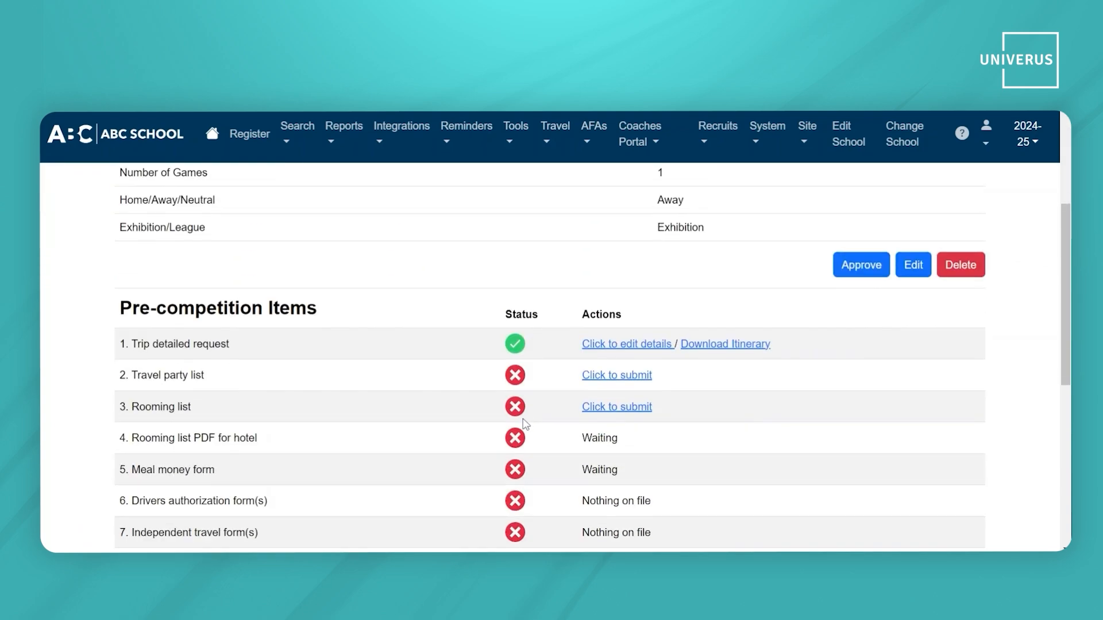
click(605, 376)
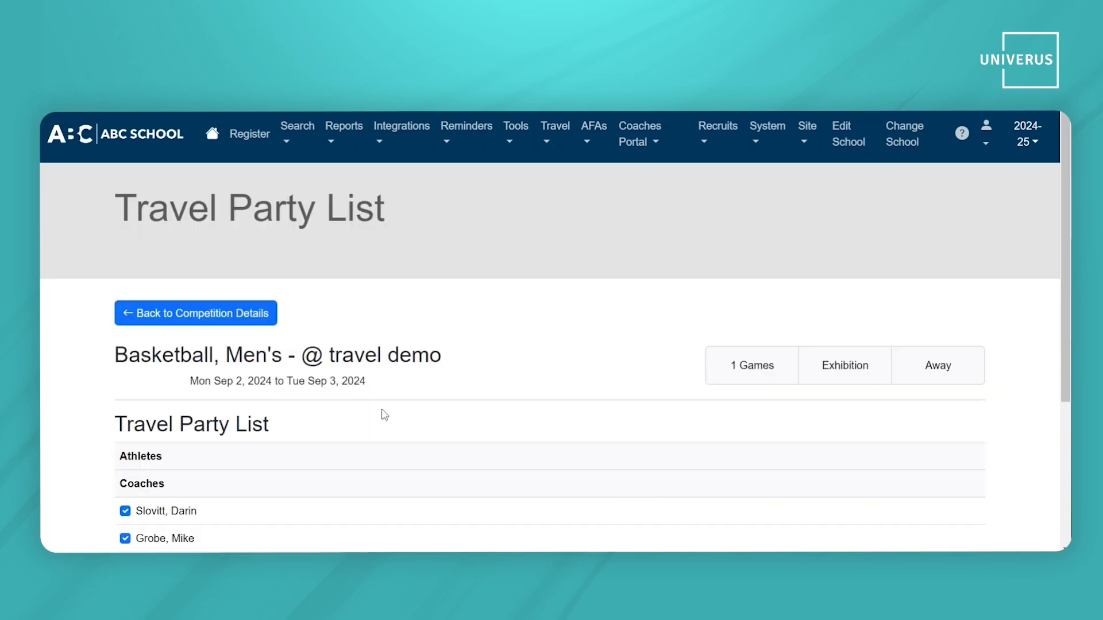
scroll(382, 414, down, 4)
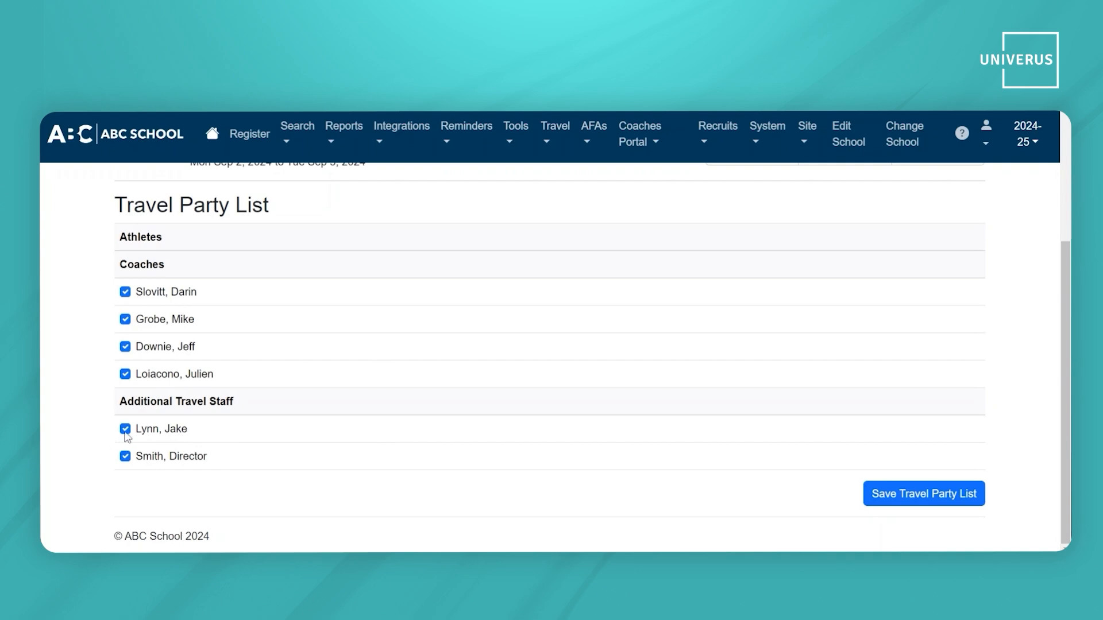
- Try excluding both additional travel staff members from the travel party list and include them again
click(125, 429)
click(125, 456)
click(125, 429)
click(125, 457)
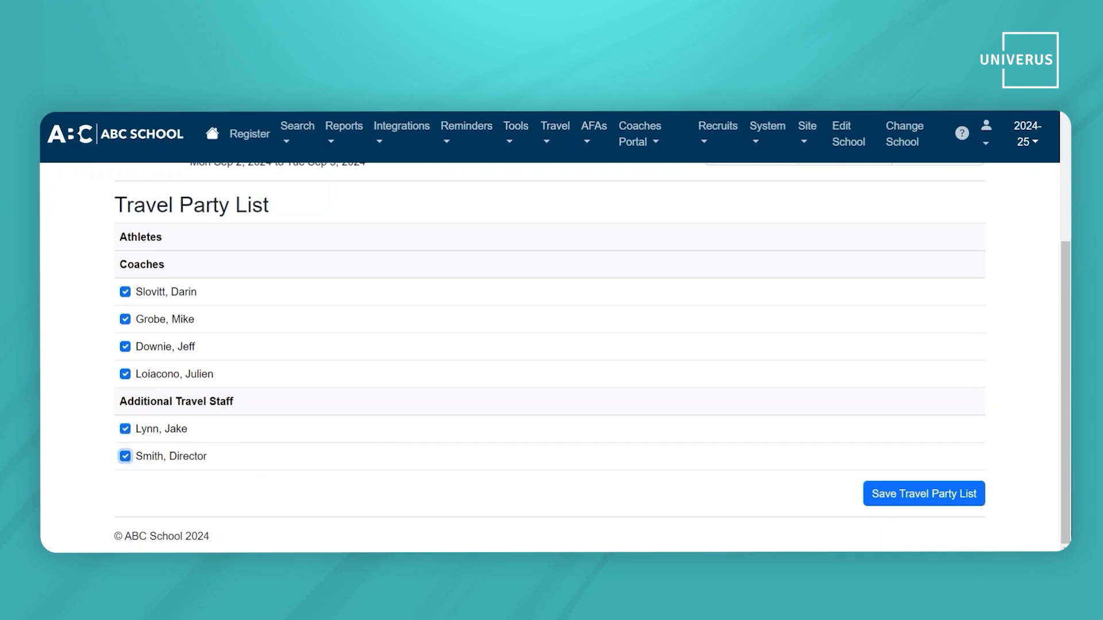